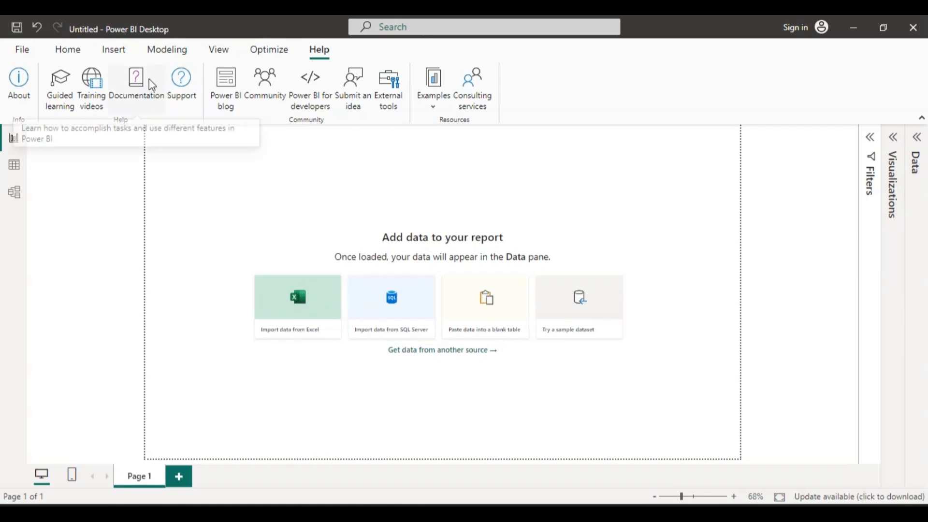
Start a Text/CSV data import and look through the CSV files in the DATABASE folder.
left_click(65, 53)
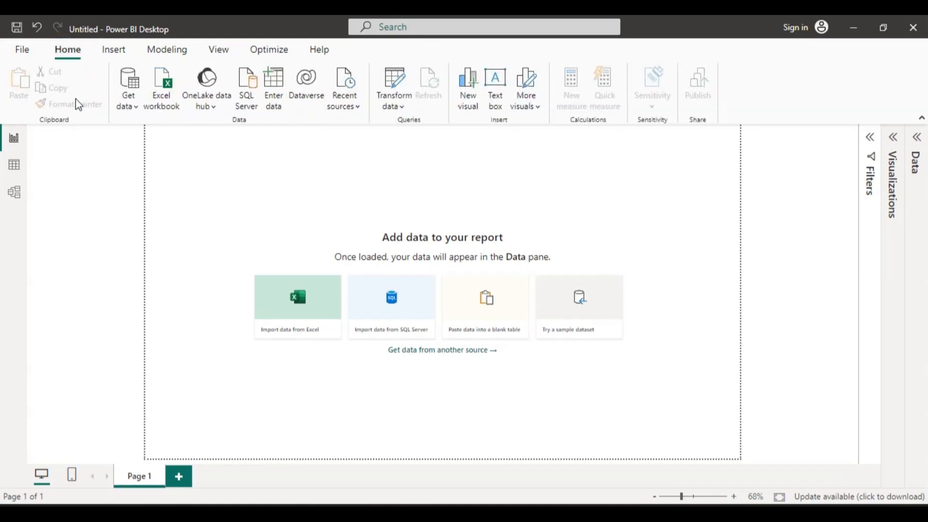
left_click(135, 107)
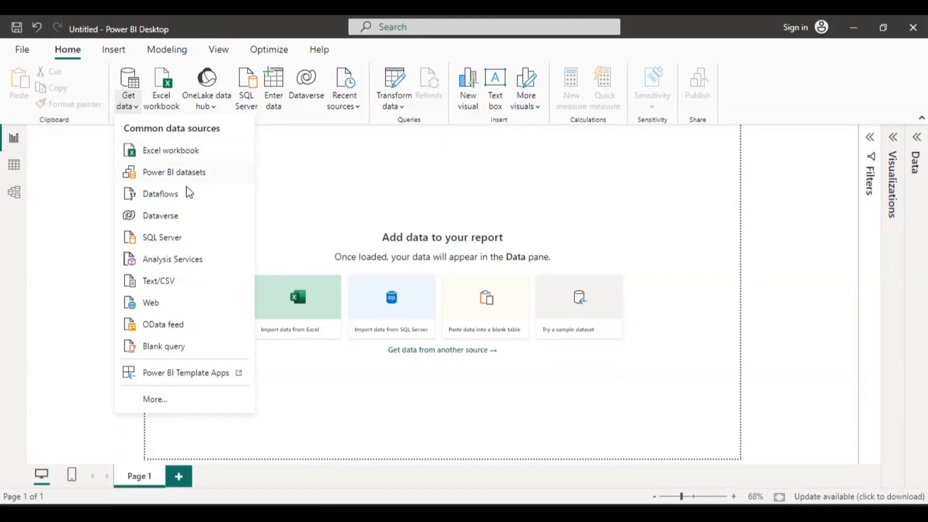
left_click(177, 280)
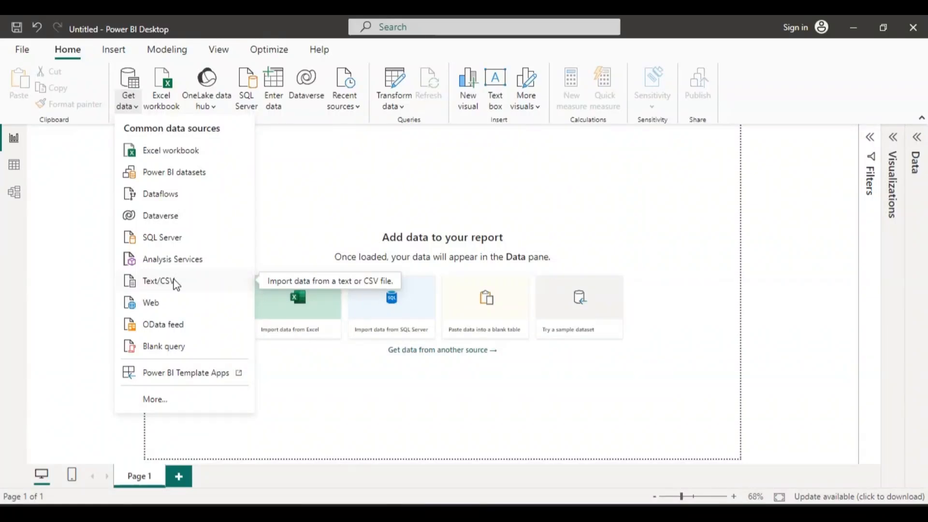
left_click(162, 280)
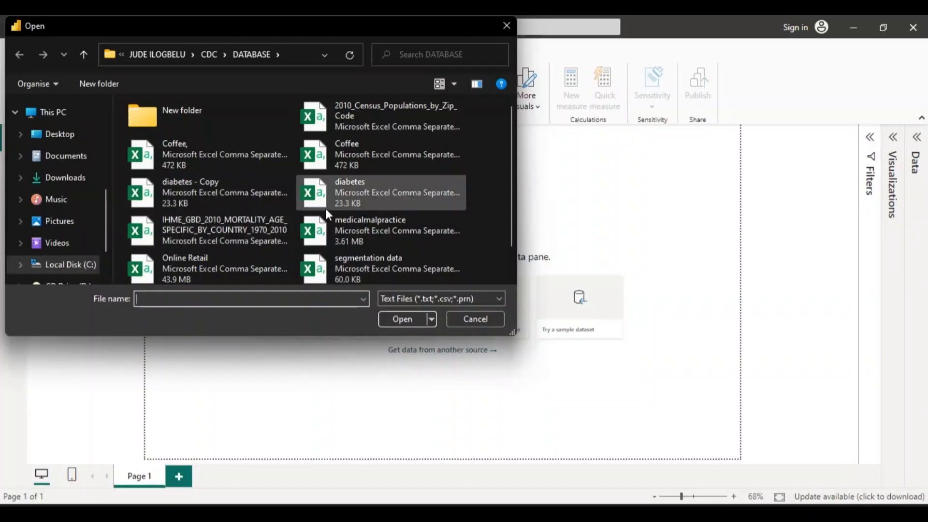
left_click_drag(513, 182, 514, 212)
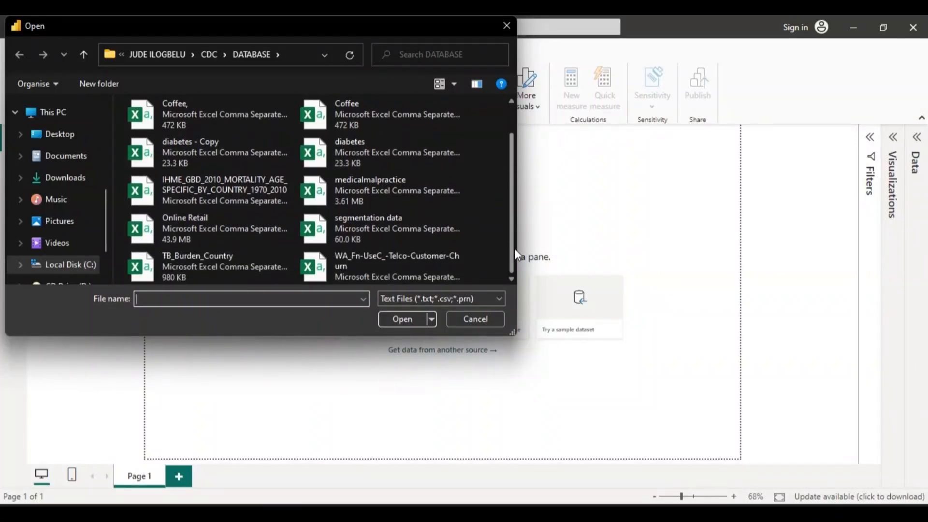
left_click_drag(514, 248, 513, 181)
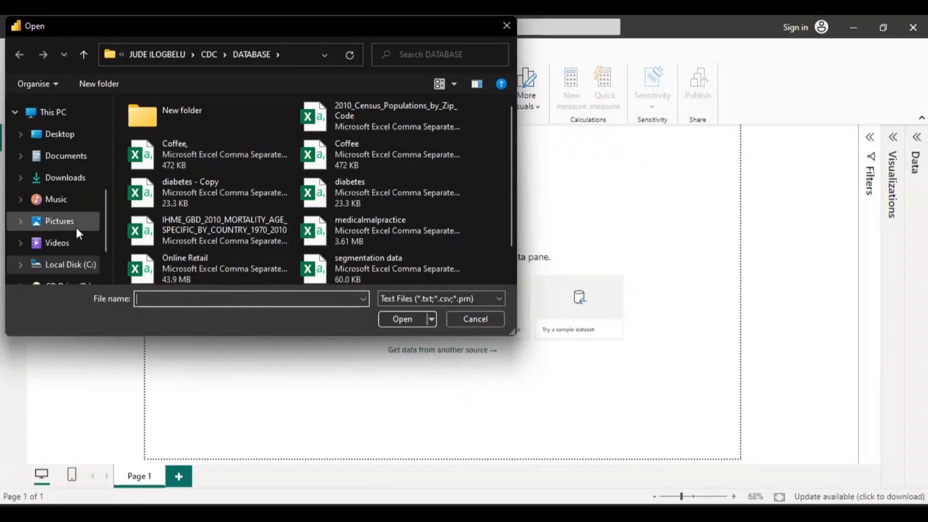
Browse from the C: drive through the personal user folder and its data scientist folder to the DATA BANK folder.
left_click(67, 265)
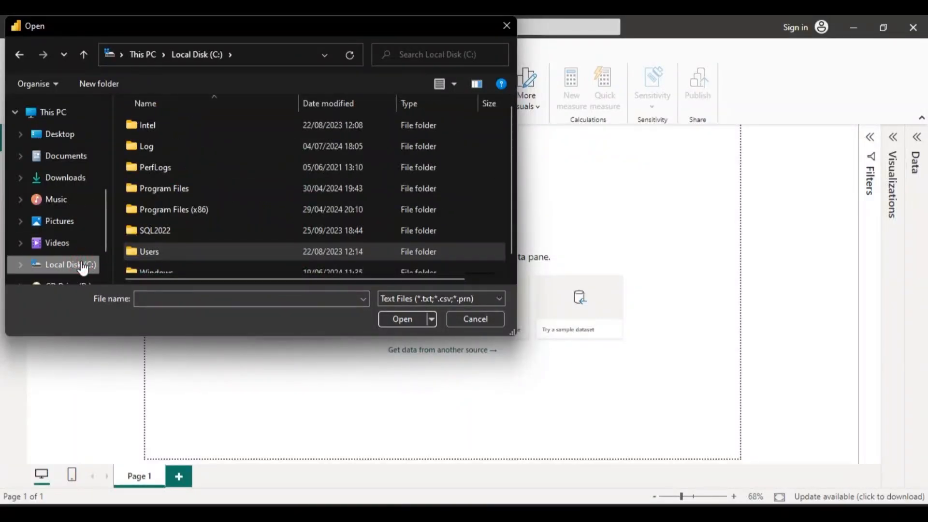
double_click(210, 246)
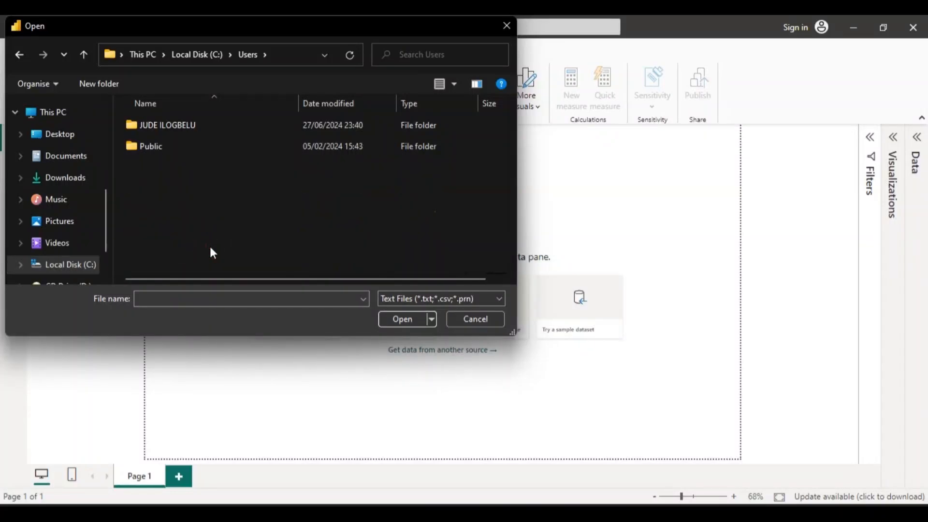
double_click(231, 122)
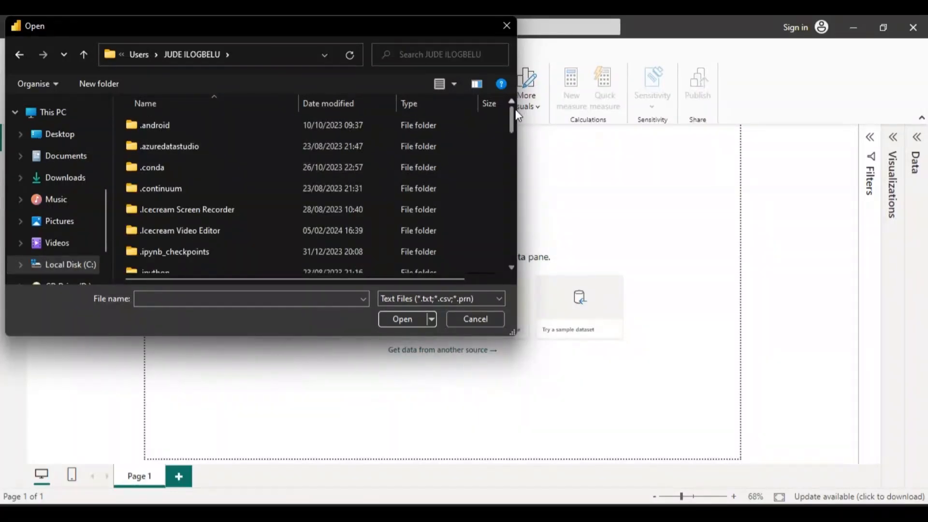
left_click_drag(514, 115, 512, 170)
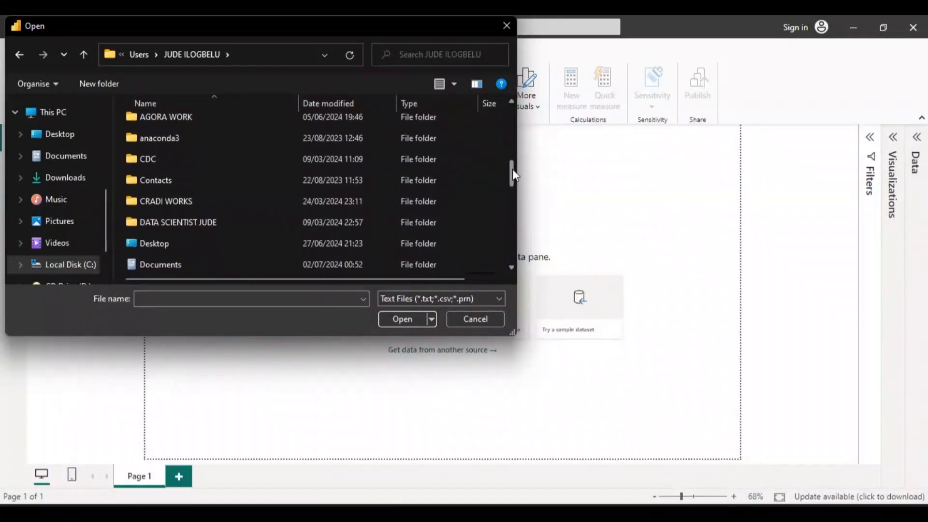
double_click(236, 223)
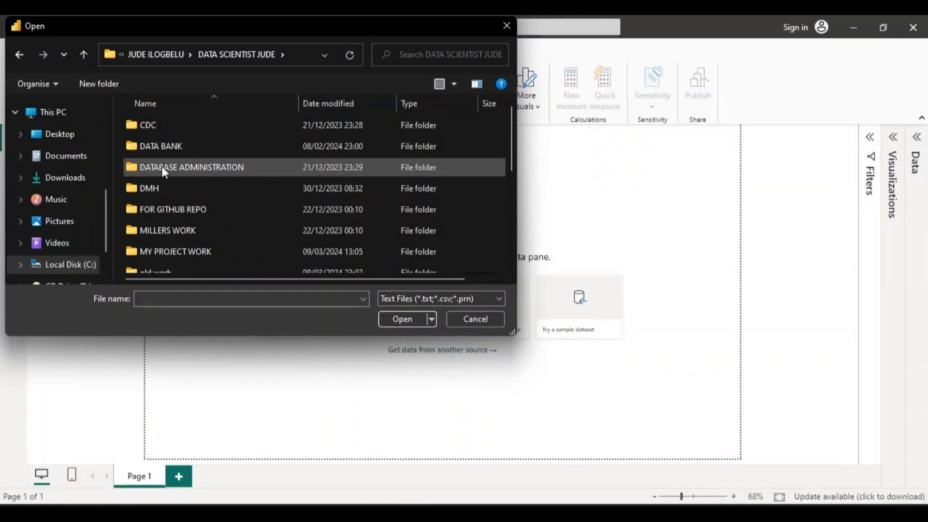
double_click(158, 146)
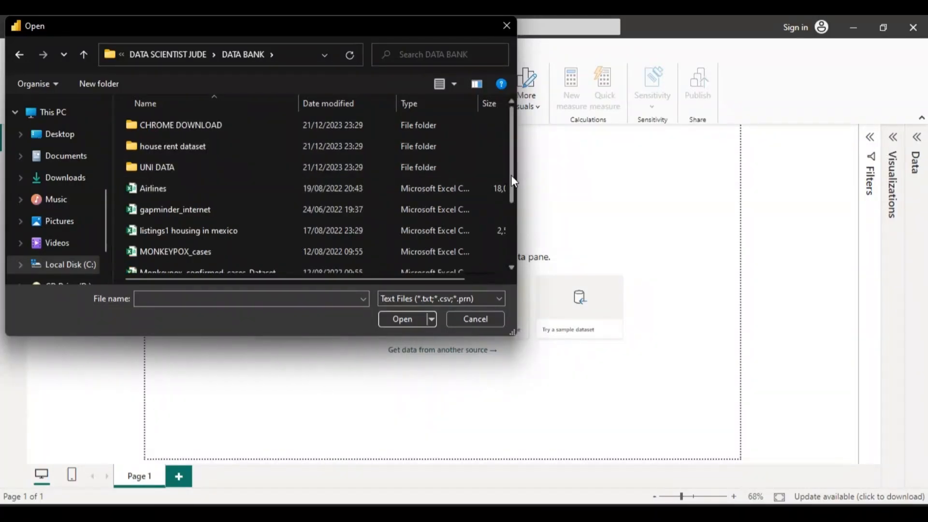
Try to import the Sample - Superstore CSV file from the DATA BANK folder, and cancel the connection.
left_click_drag(511, 176, 513, 253)
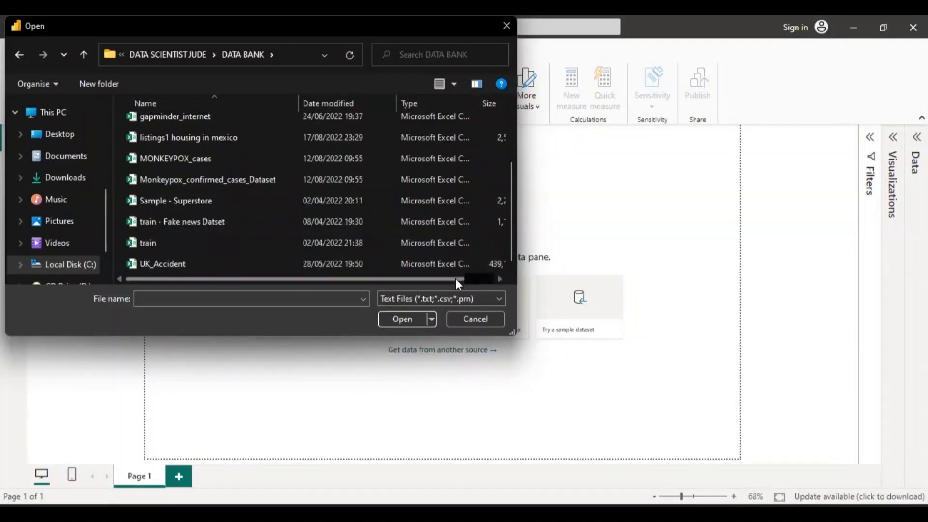
left_click_drag(455, 278, 487, 279)
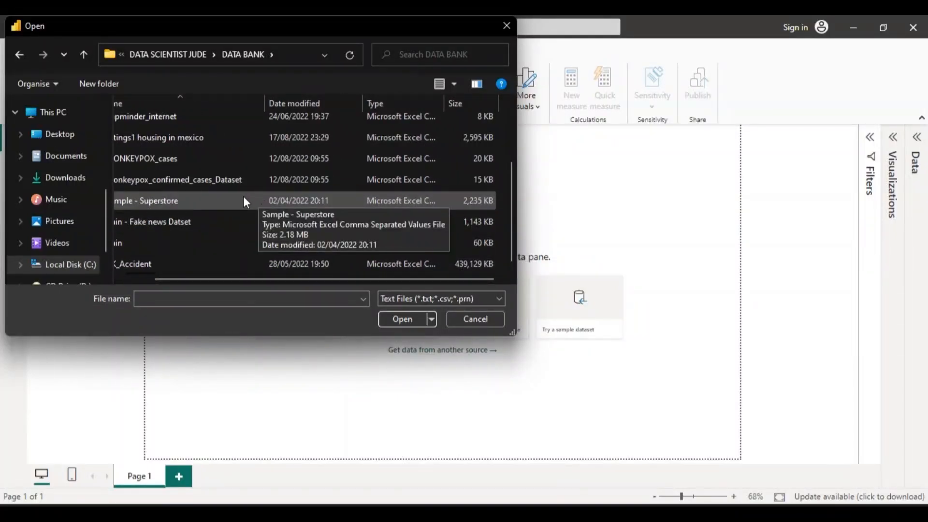
double_click(190, 199)
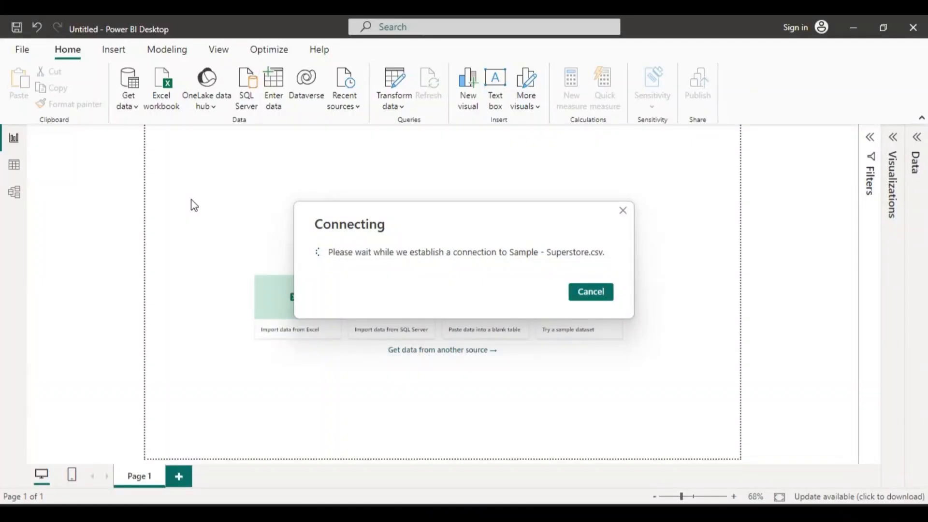
left_click(623, 210)
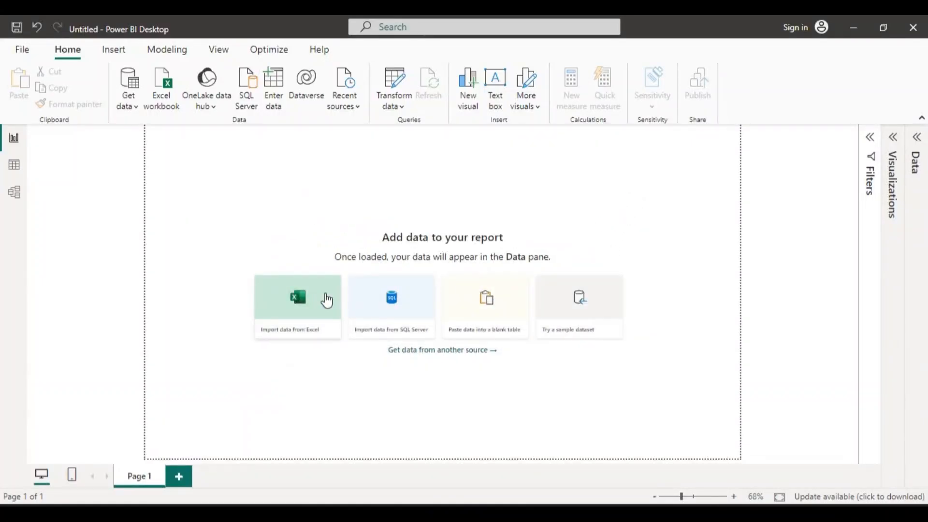
Import data from the Excel workbook sample_-_superstore in the DATA BANK folder.
left_click(304, 296)
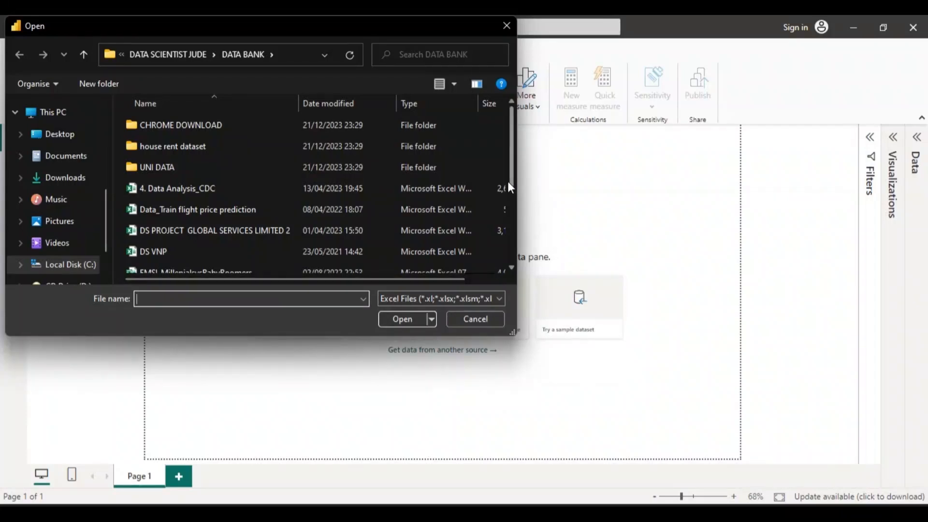
left_click_drag(512, 180, 517, 257)
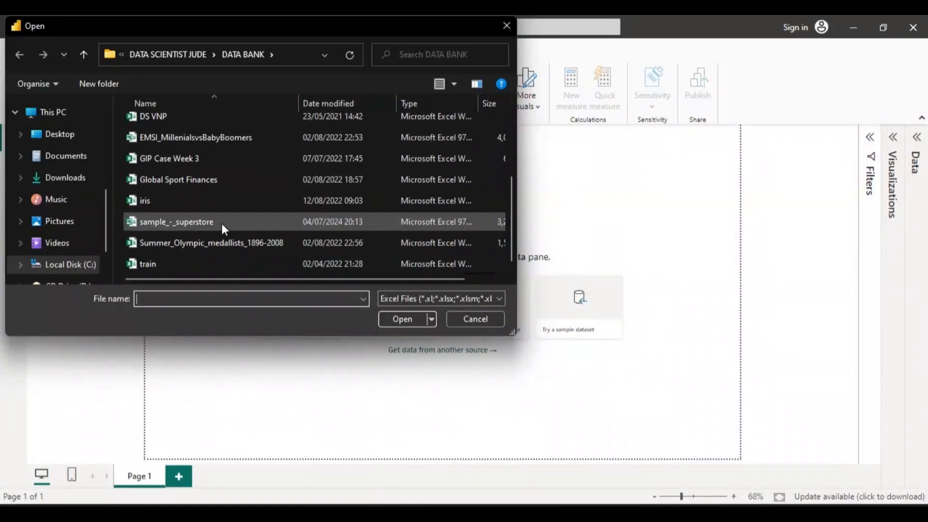
left_click_drag(437, 274, 475, 286)
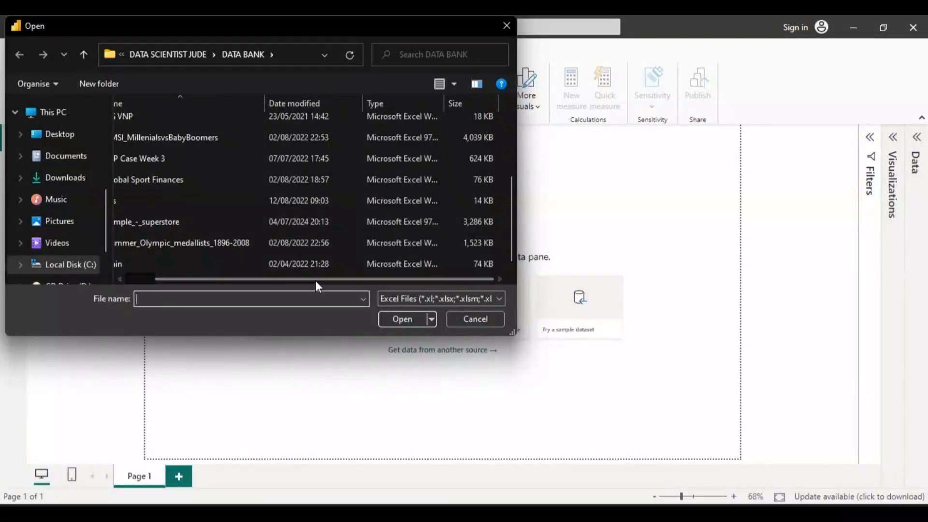
double_click(207, 220)
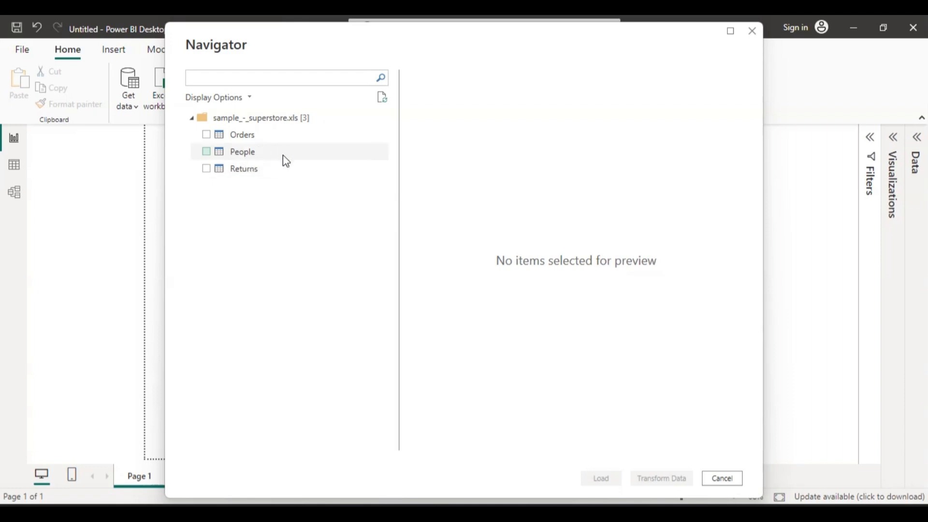
Select the Orders table of the superstore workbook and open it for transformation in the Power Query Editor.
left_click(207, 137)
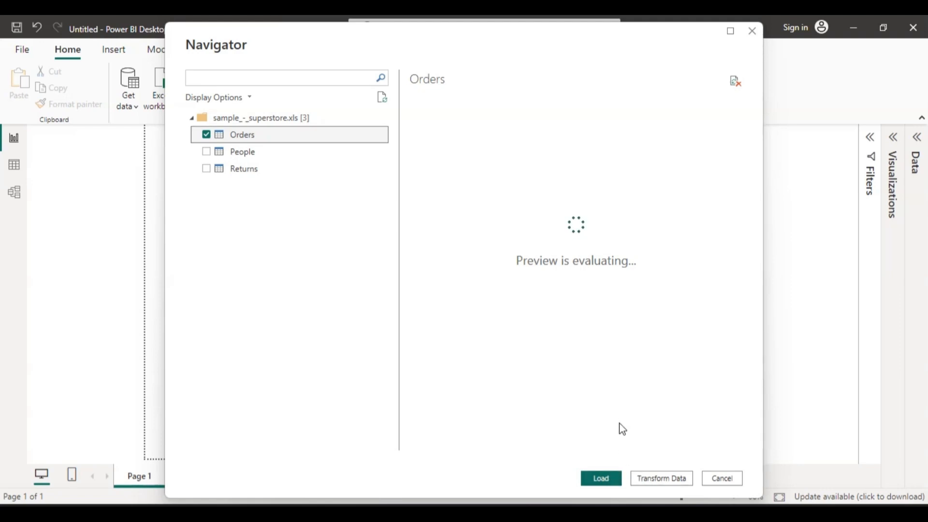
left_click(658, 480)
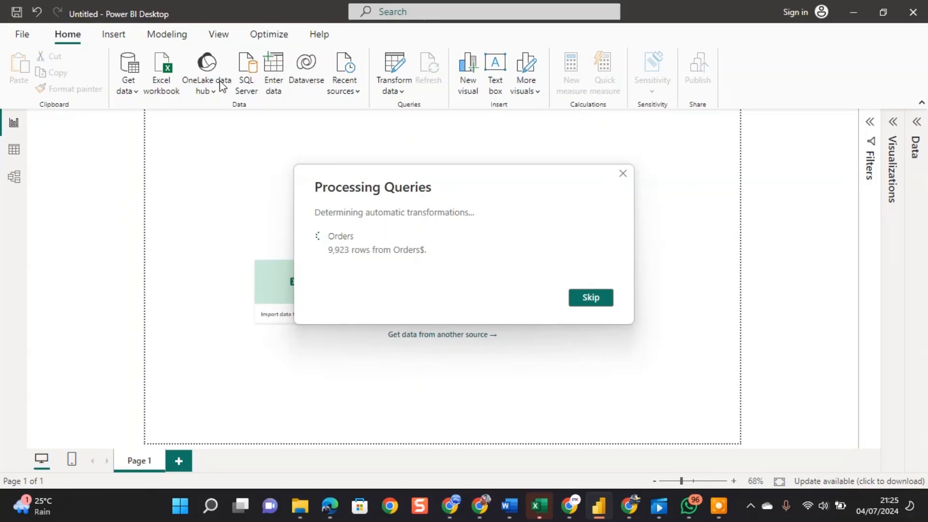
left_click(280, 83)
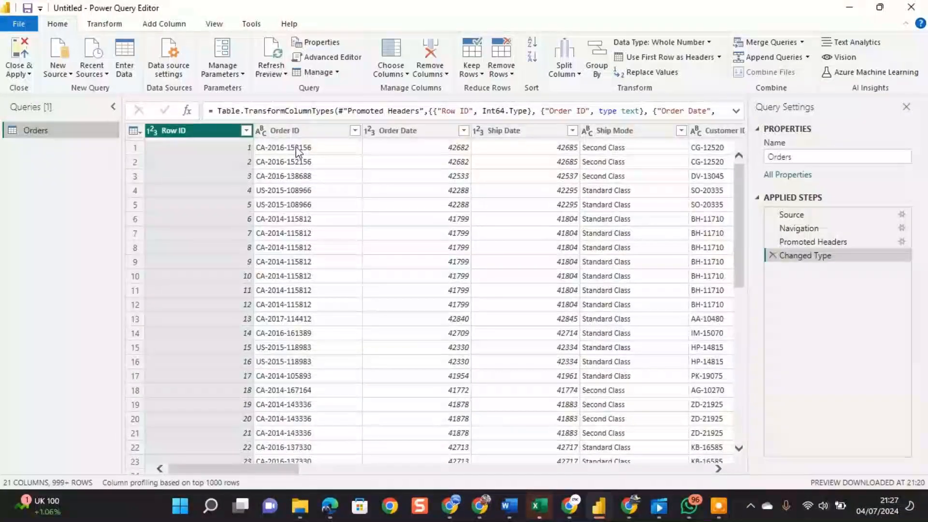
Apply a filter to the Order ID column with all values kept selected.
left_click(356, 131)
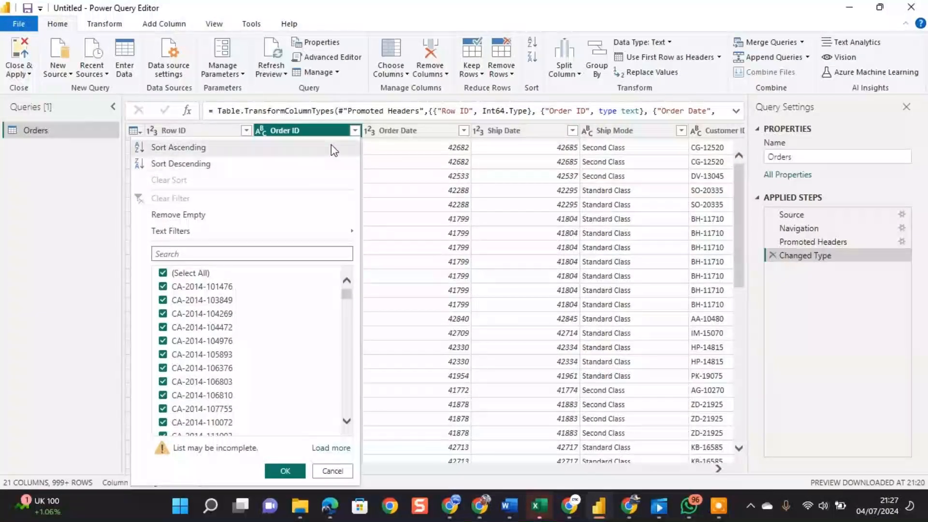
left_click(356, 131)
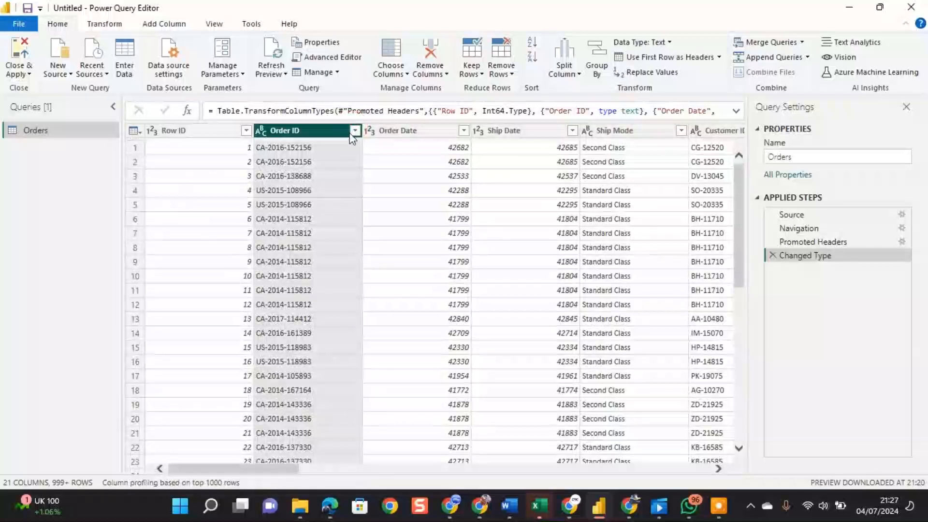
right_click(324, 133)
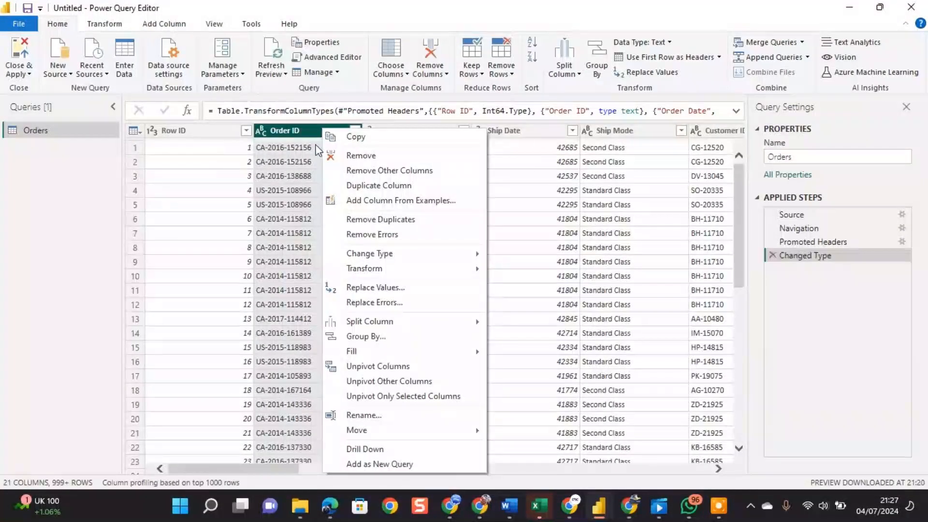
left_click(316, 147)
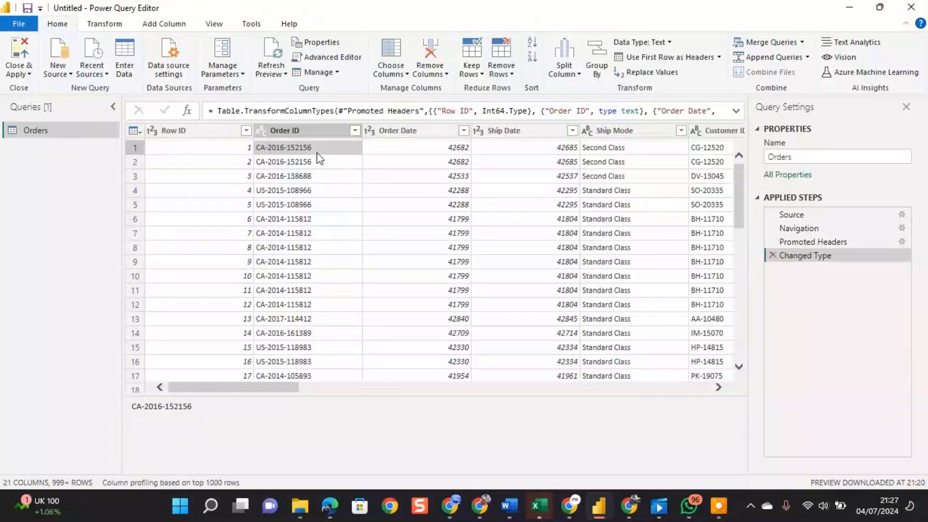
left_click(355, 131)
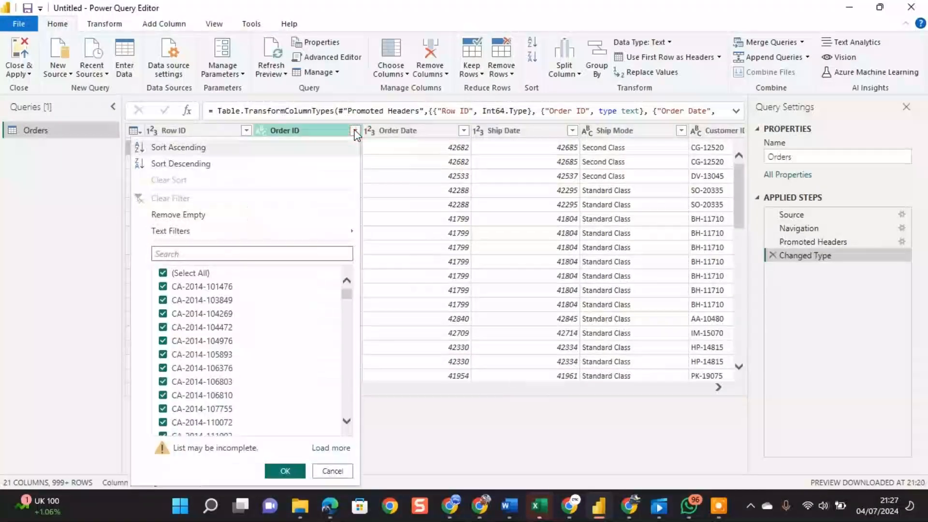
left_click(289, 469)
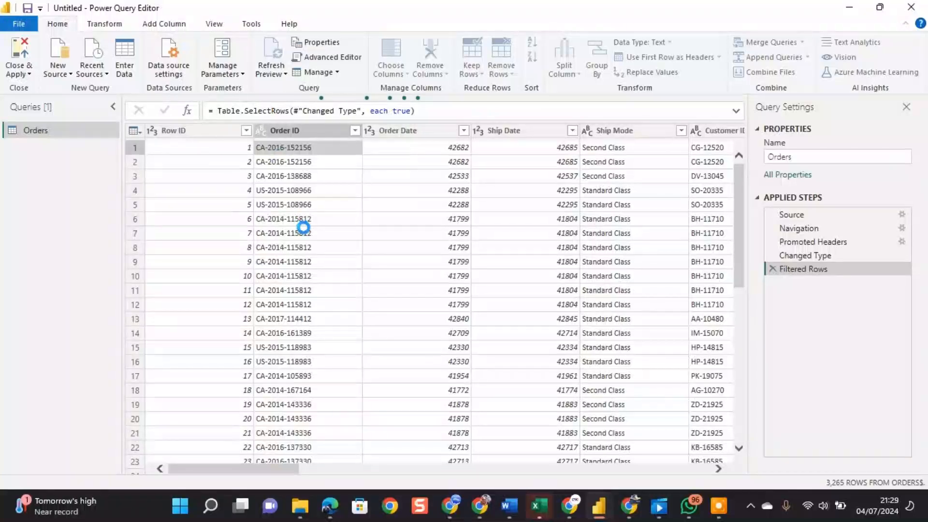
left_click(30, 74)
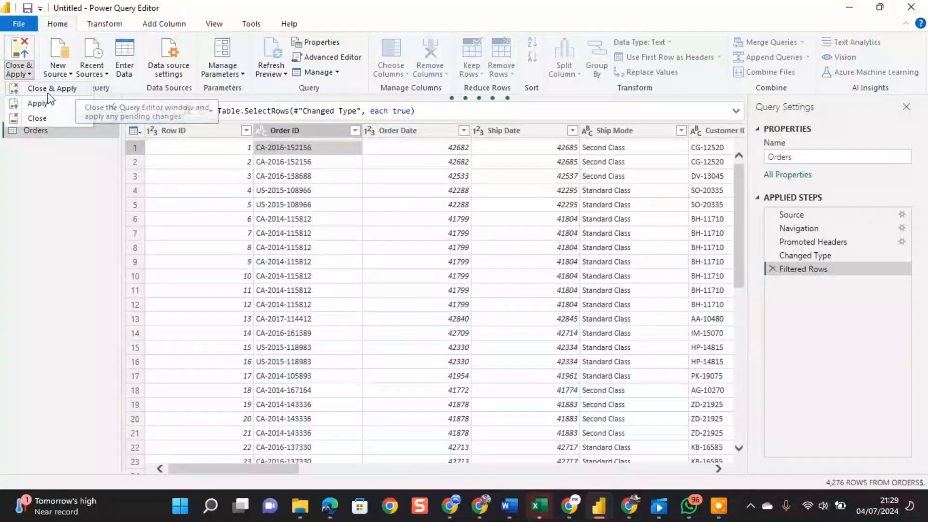
left_click(58, 151)
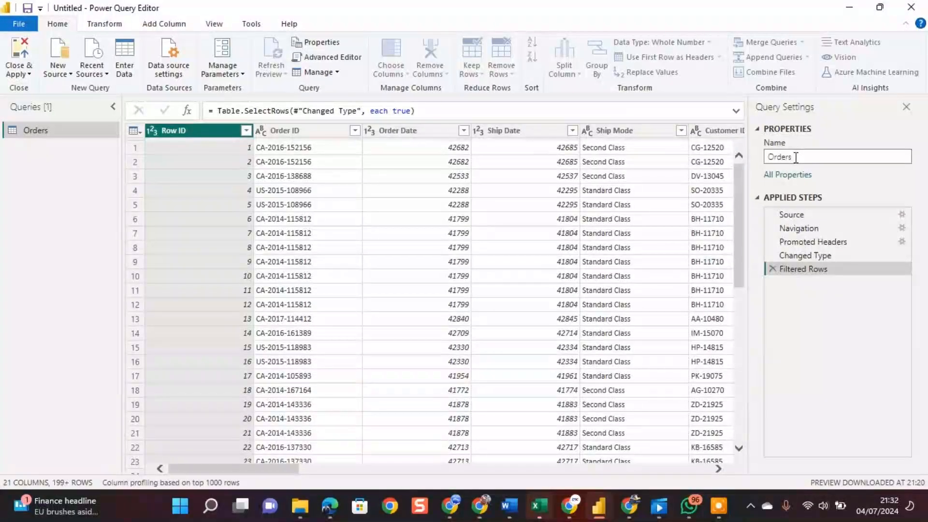
Rename the Orders query to MAJIN in its query properties.
key("BackSpace")
key("BackSpace")
key("BackSpace")
key("BackSpace")
type("MAJIN")
left_click(755, 341)
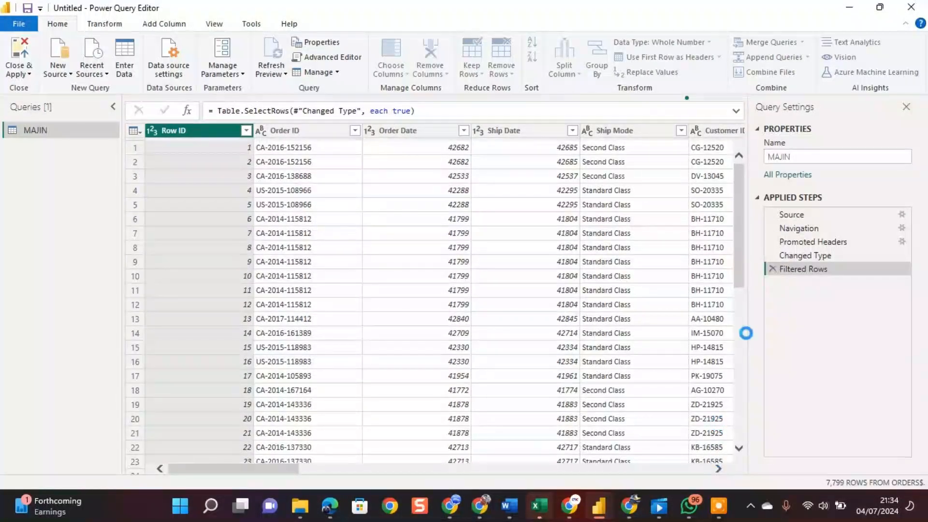
left_click(765, 156)
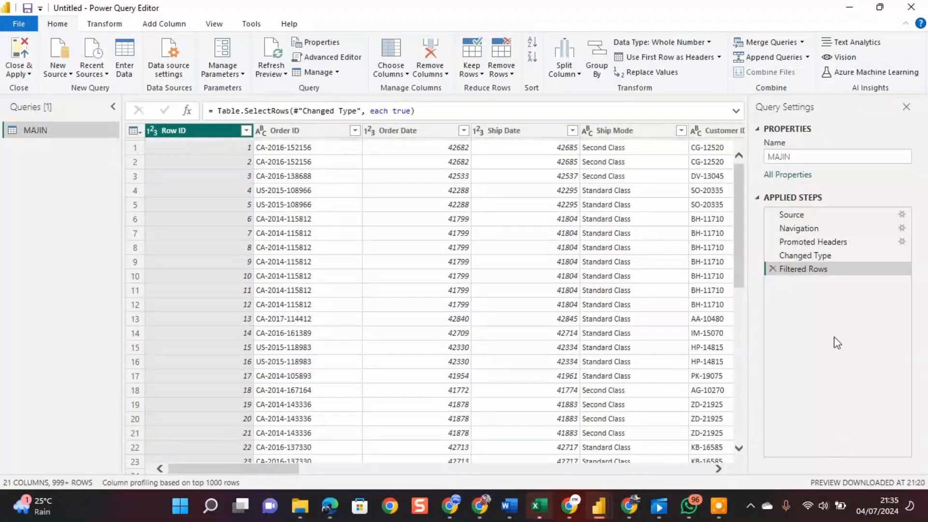
Examine the columns of the MAJIN query and their data types, from Row ID through to Profit.
left_click(719, 469)
left_click(720, 469)
left_click(719, 468)
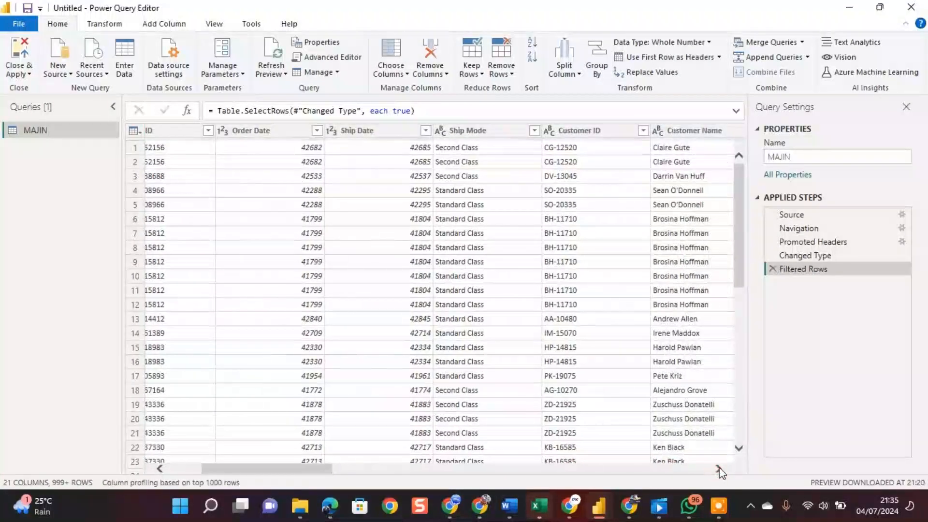
left_click(720, 468)
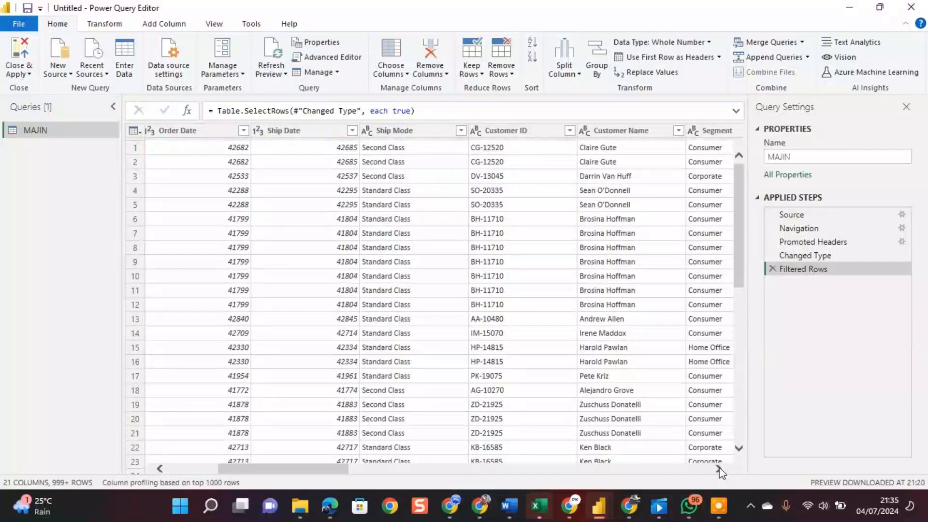
left_click(720, 469)
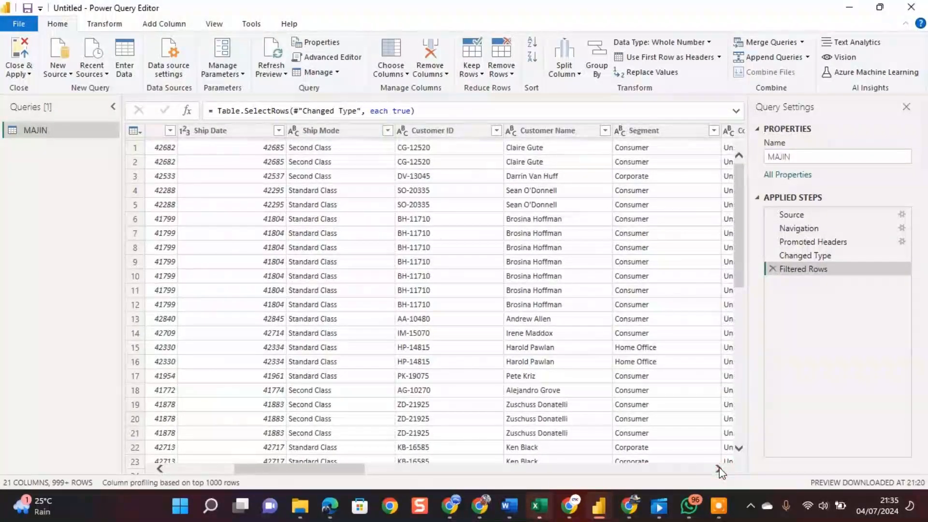
left_click(719, 469)
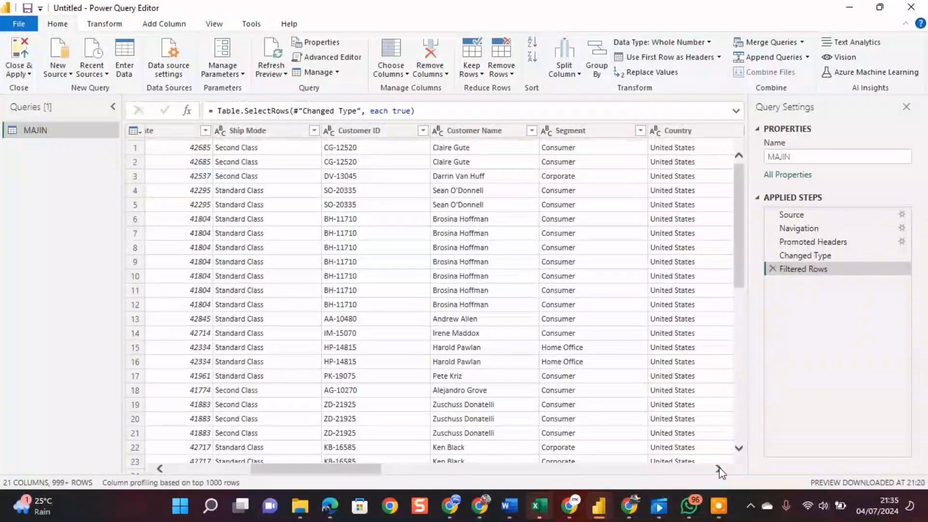
left_click(719, 469)
left_click(719, 468)
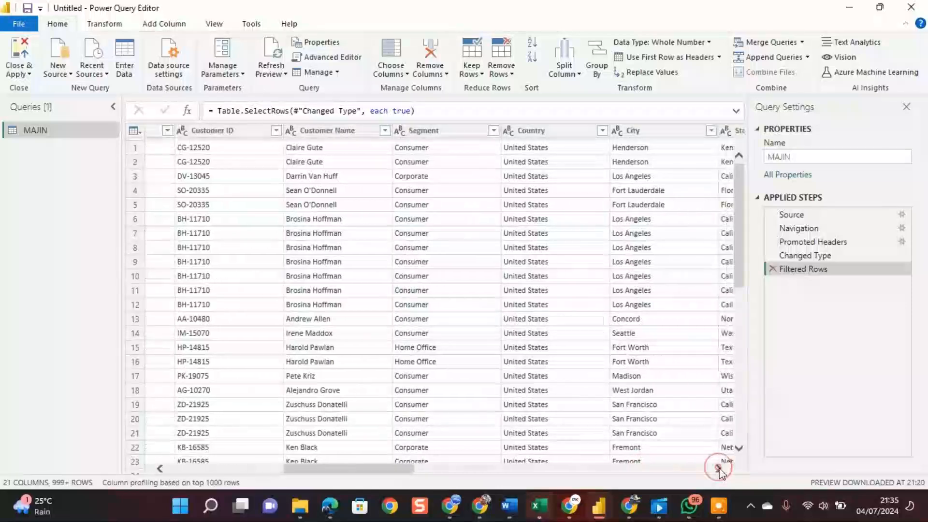
left_click(719, 468)
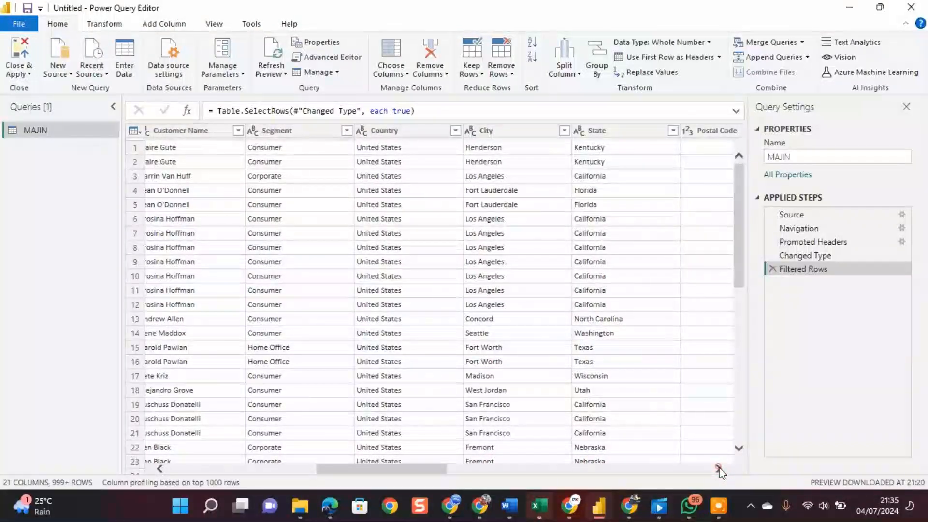
left_click(720, 469)
left_click(719, 468)
left_click(719, 468)
left_click(720, 469)
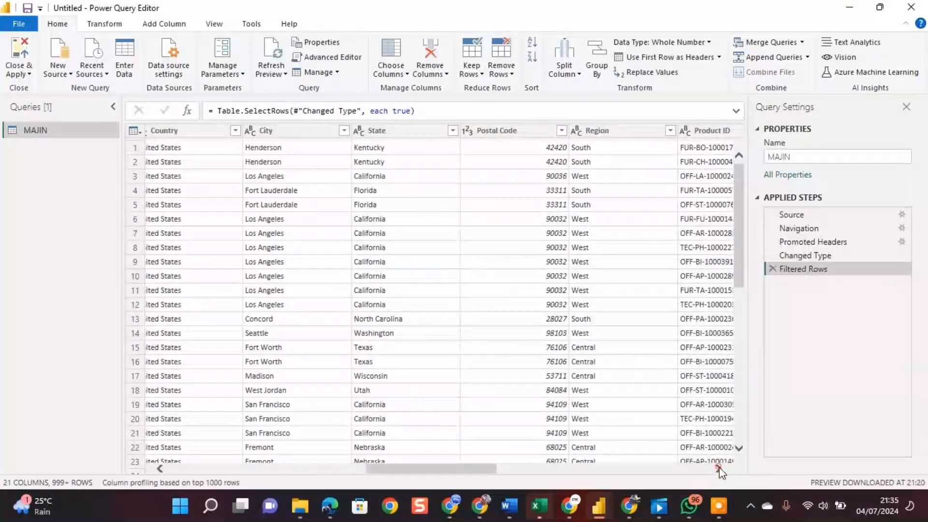
left_click(719, 468)
left_click(720, 469)
left_click(719, 469)
left_click(719, 469)
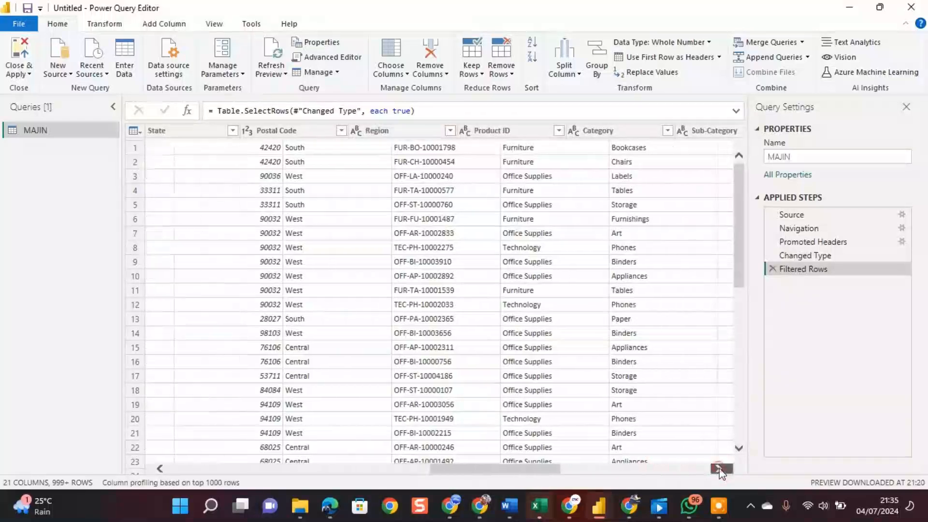
left_click(719, 468)
left_click(719, 468)
left_click(720, 468)
left_click(719, 468)
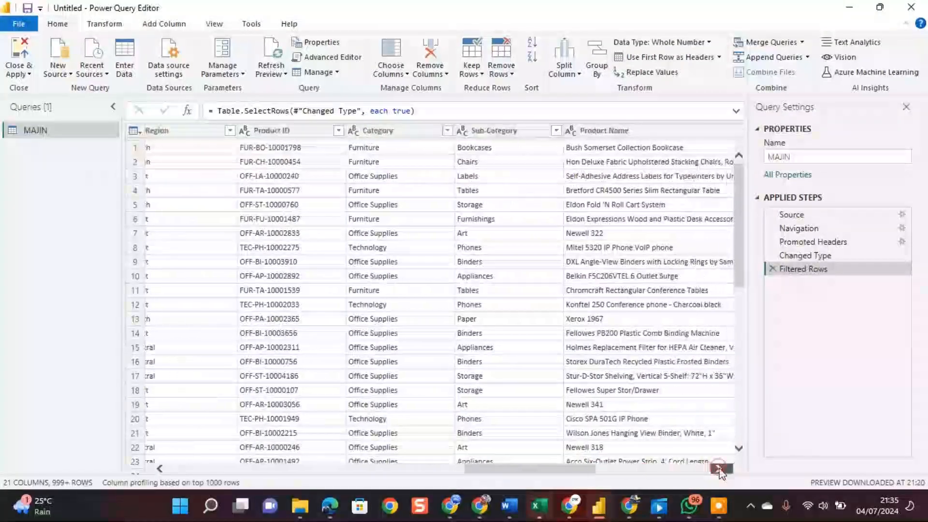
left_click(719, 468)
left_click(719, 468)
left_click(719, 469)
left_click(719, 468)
left_click(719, 468)
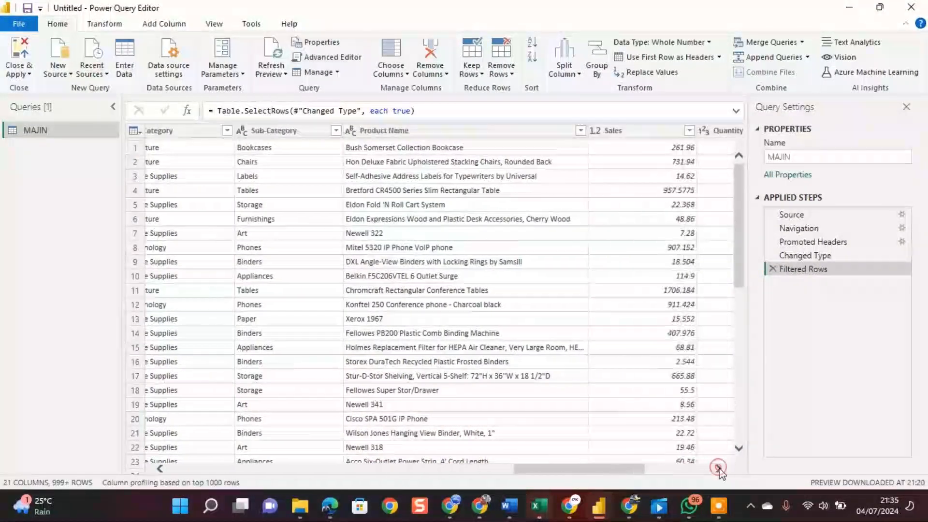
left_click(719, 469)
left_click(720, 468)
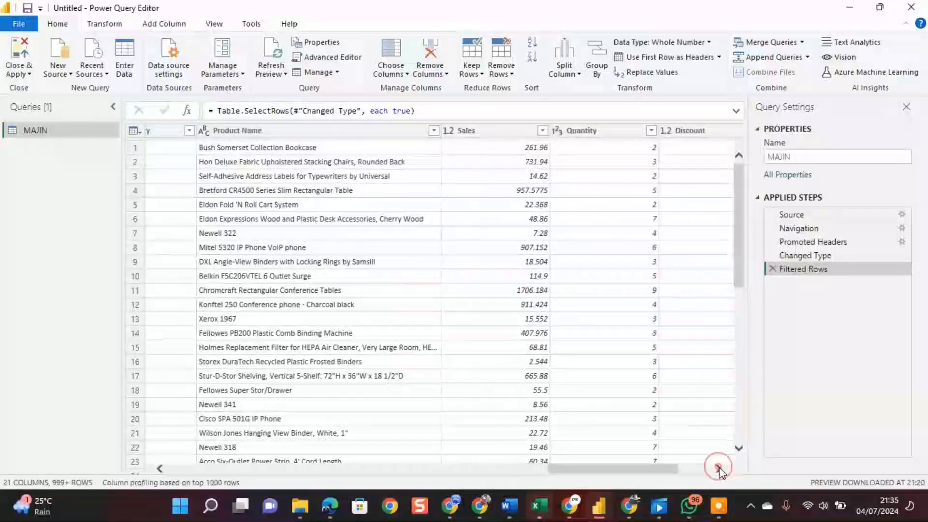
left_click(720, 468)
left_click(719, 468)
left_click(720, 468)
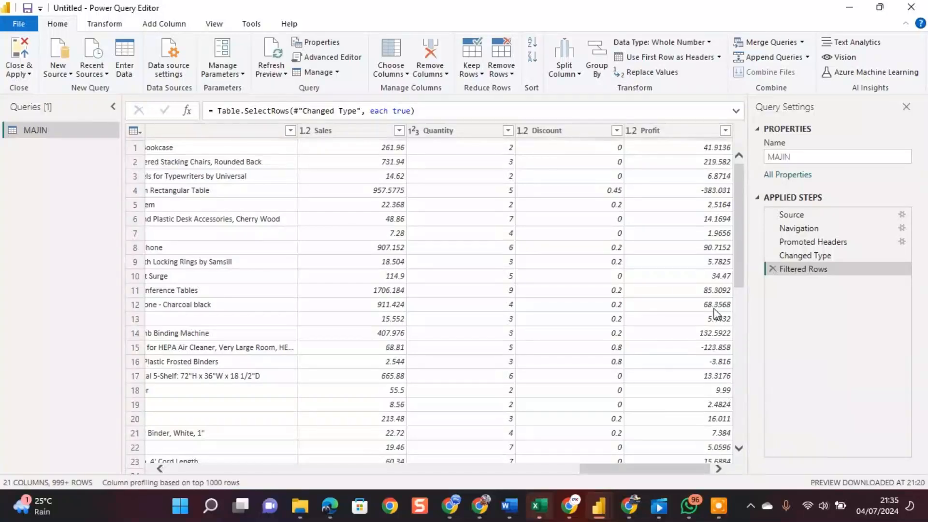
Select the Profit column and review its sort and filter options without applying any.
left_click(645, 134)
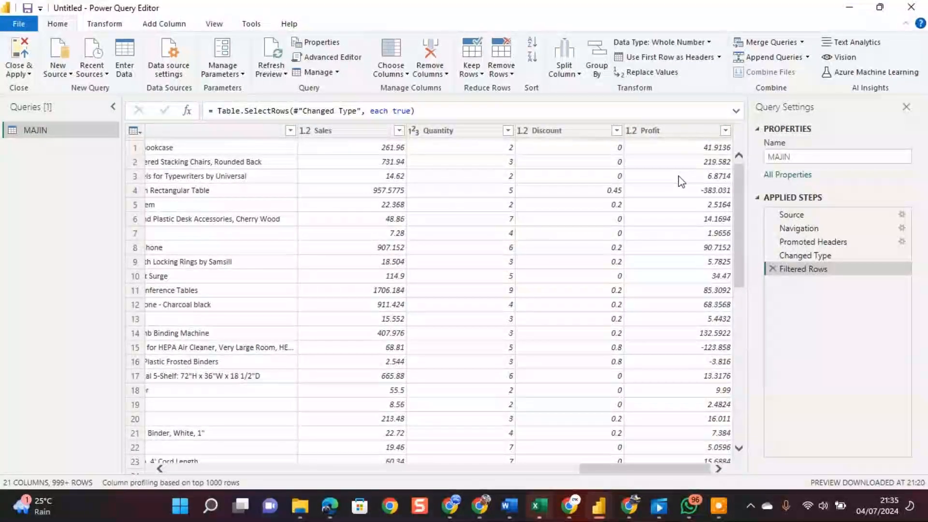
left_click(674, 134)
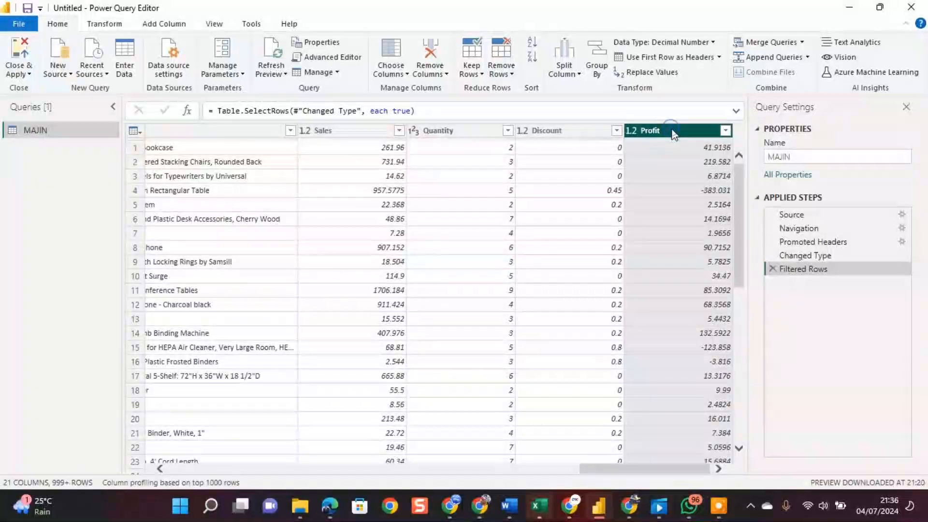
right_click(674, 134)
left_click(673, 132)
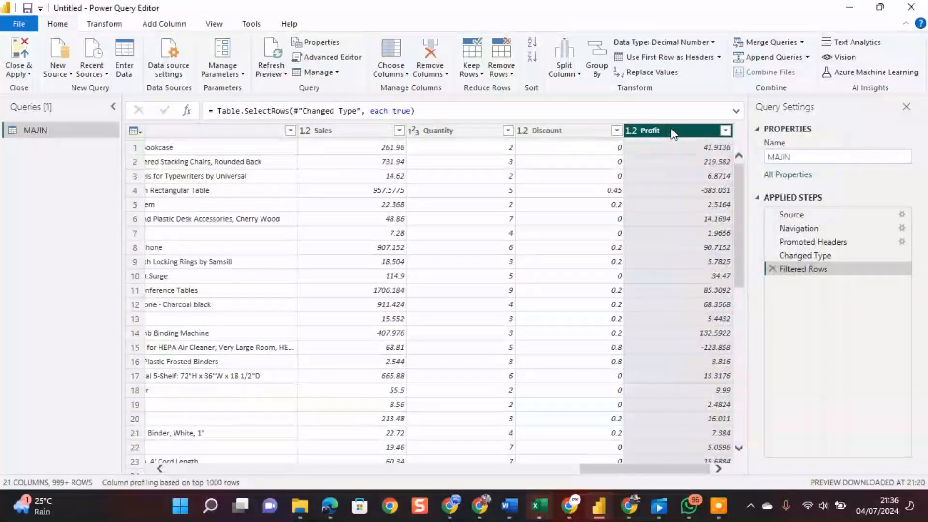
left_click(726, 132)
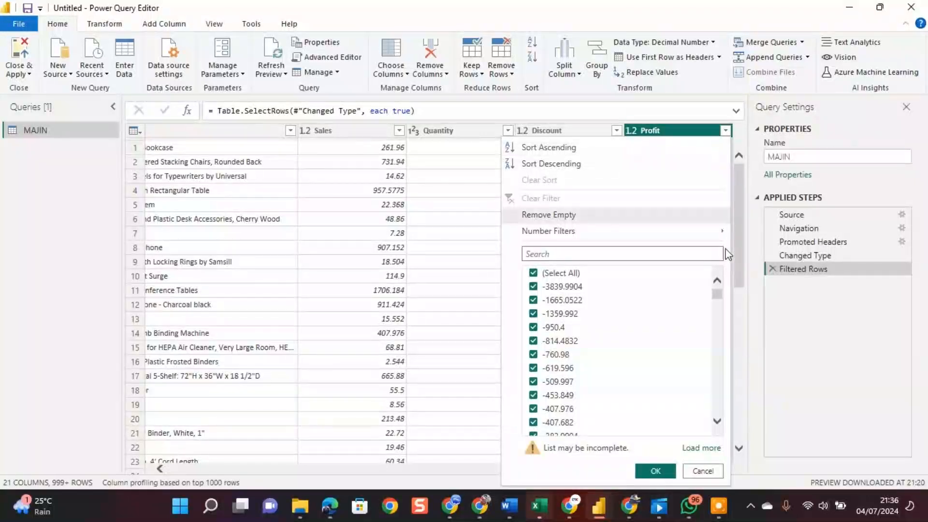
left_click_drag(723, 302, 717, 267)
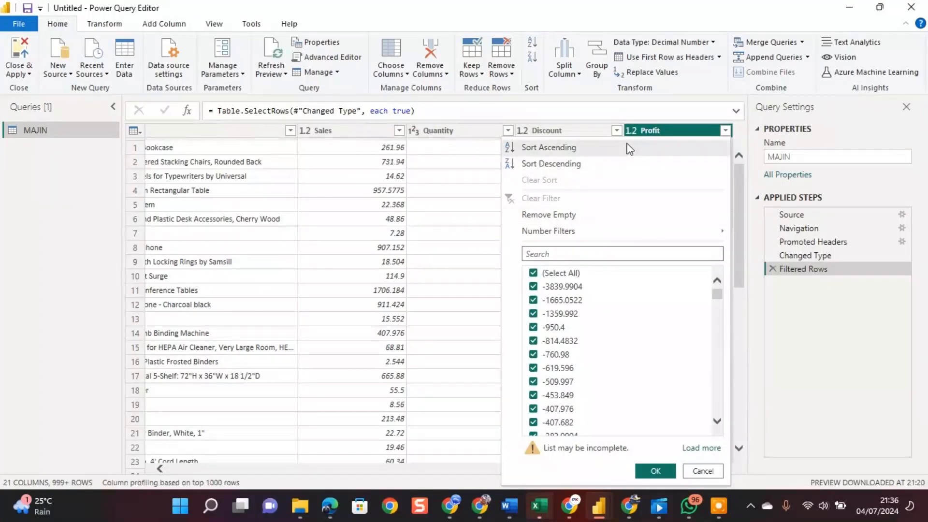
left_click(725, 131)
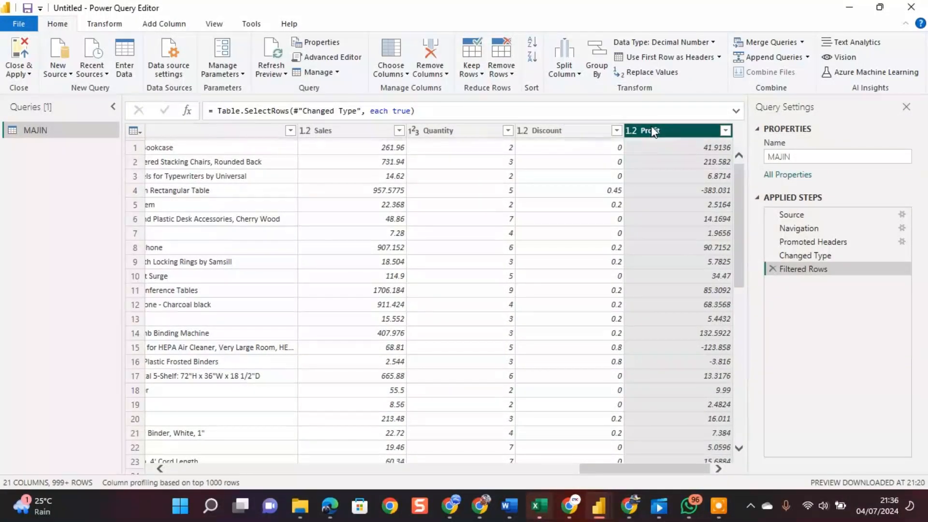
Set the data type of the Profit column to Decimal Number.
left_click(714, 43)
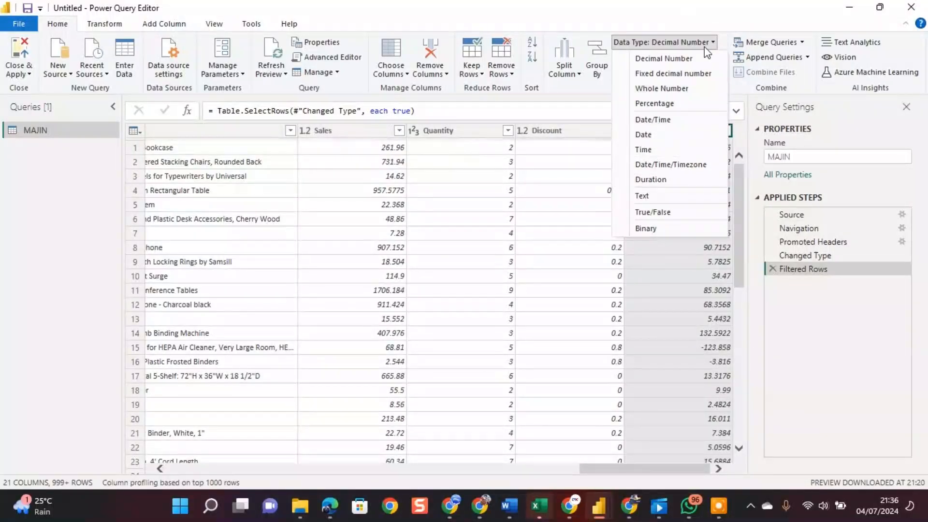
left_click(678, 274)
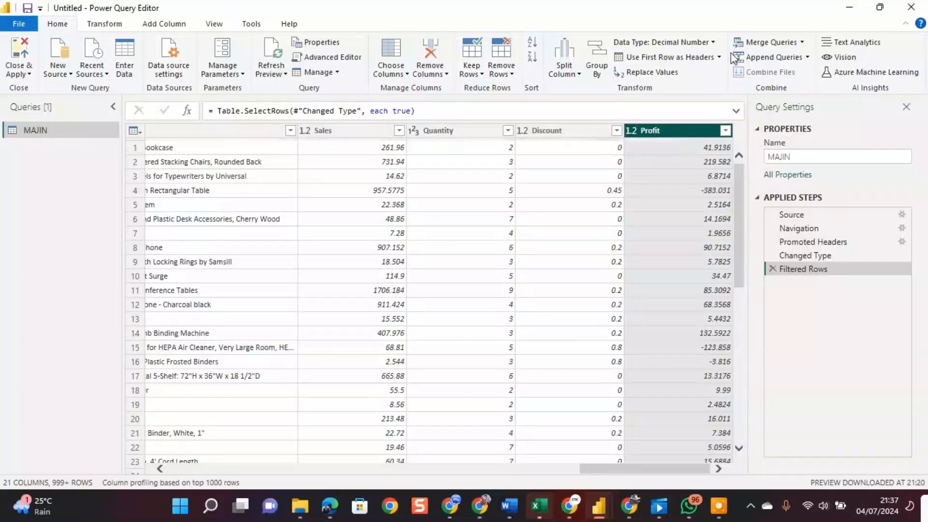
left_click(714, 44)
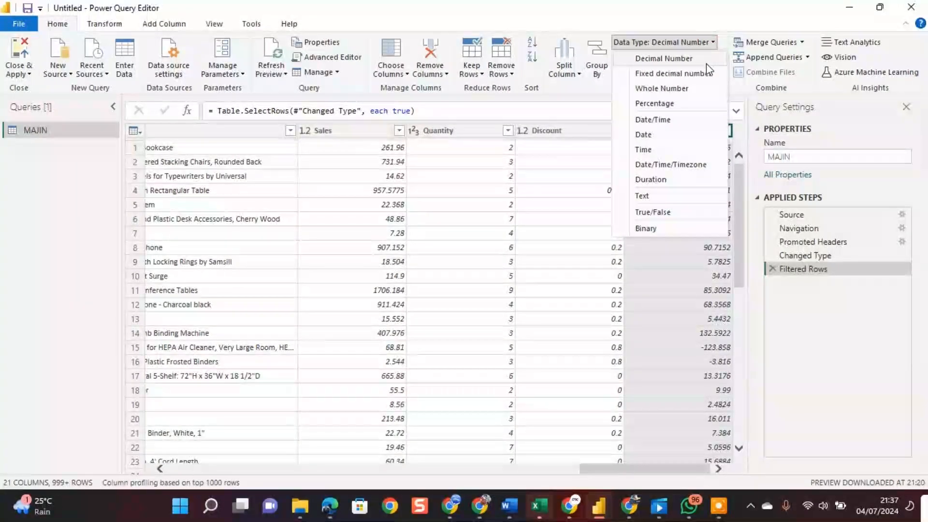
left_click(665, 59)
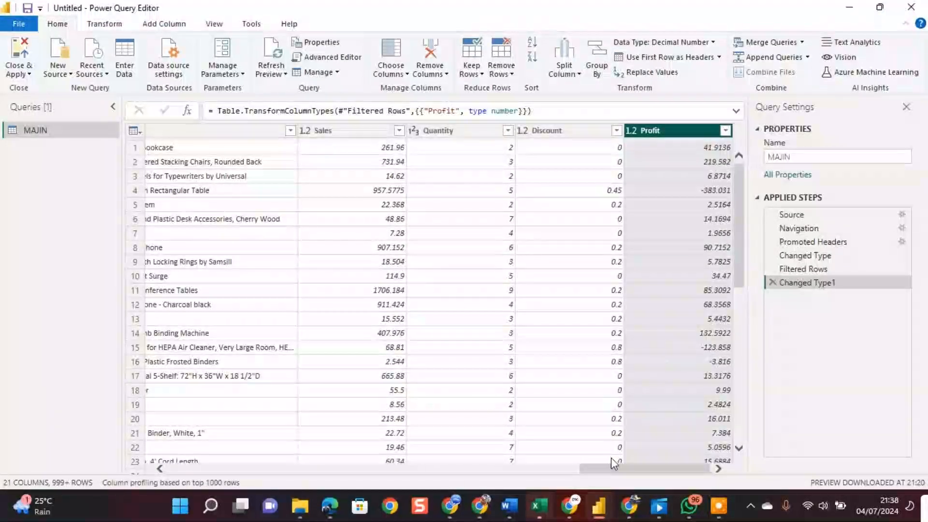
Examine the columns of the MAJIN query and their data types, from Profit back to Row ID.
left_click(159, 467)
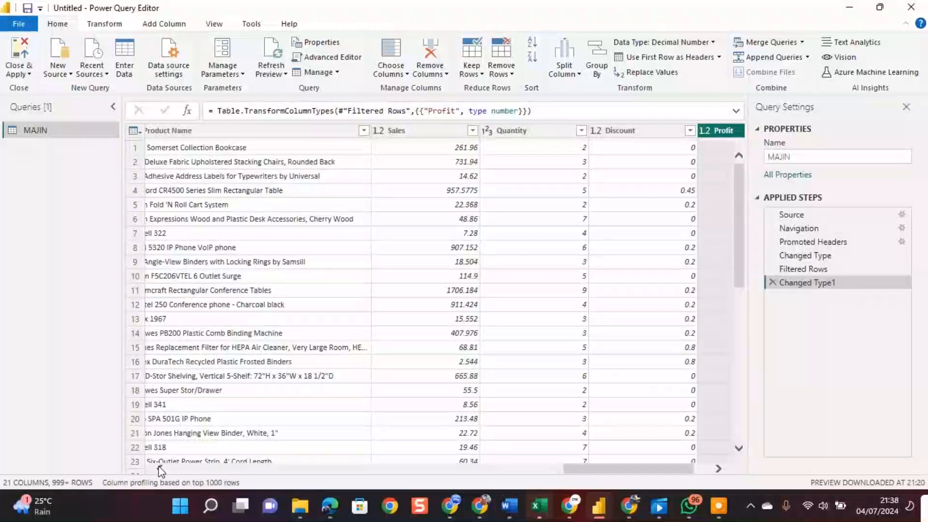
left_click(159, 467)
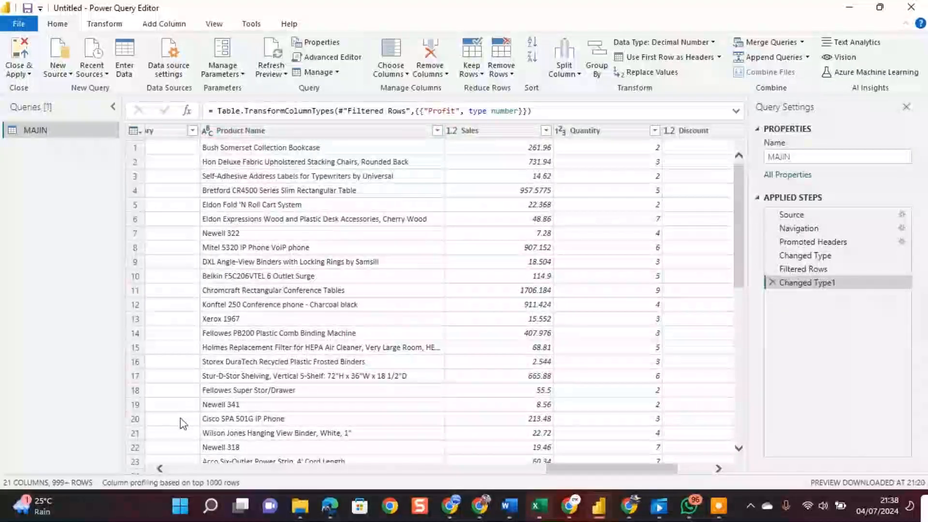
left_click(160, 469)
left_click(160, 469)
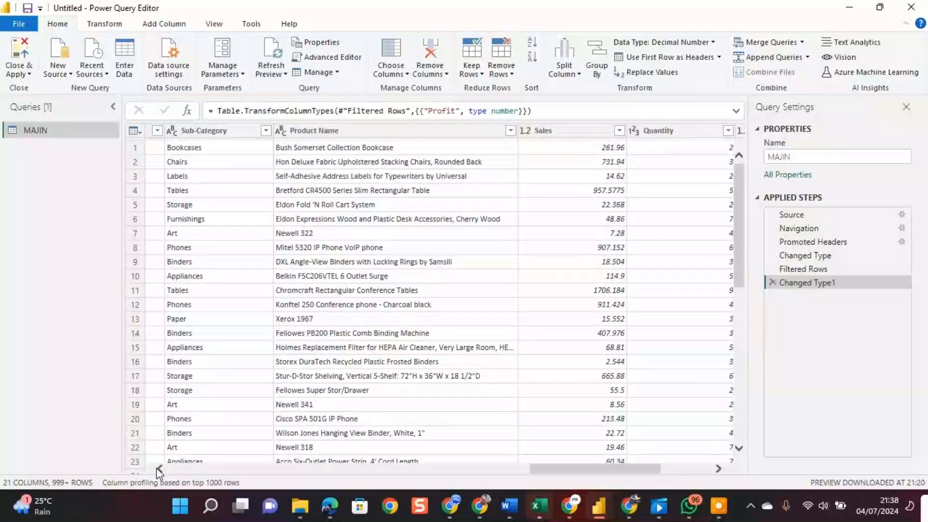
left_click(160, 469)
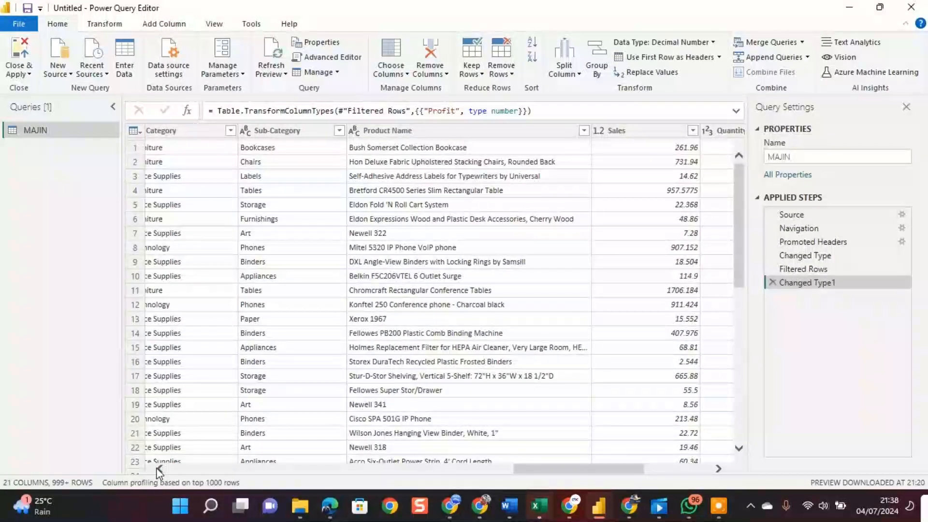
left_click(160, 469)
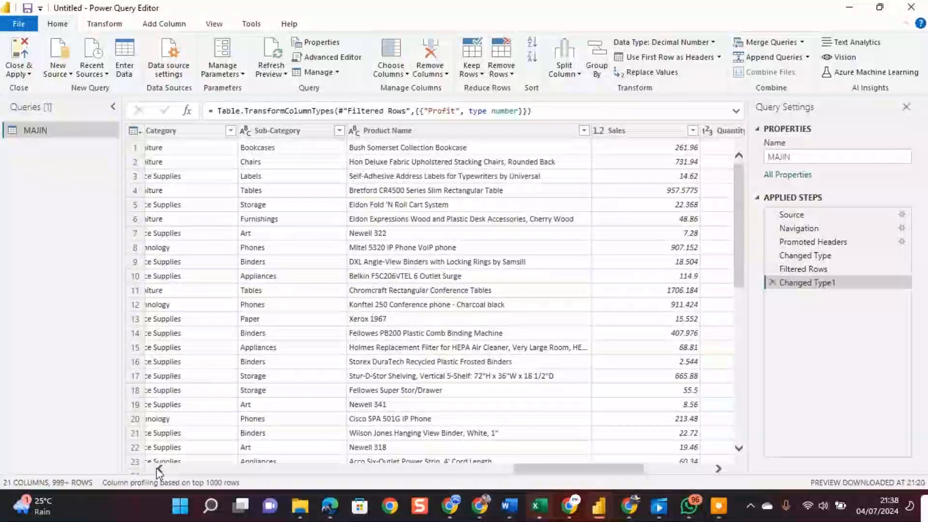
left_click(160, 469)
left_click(161, 468)
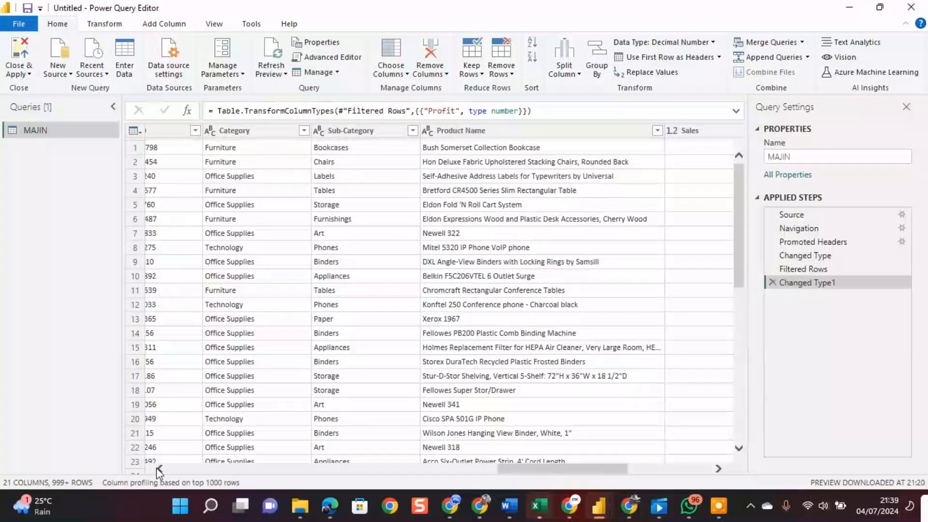
left_click(160, 469)
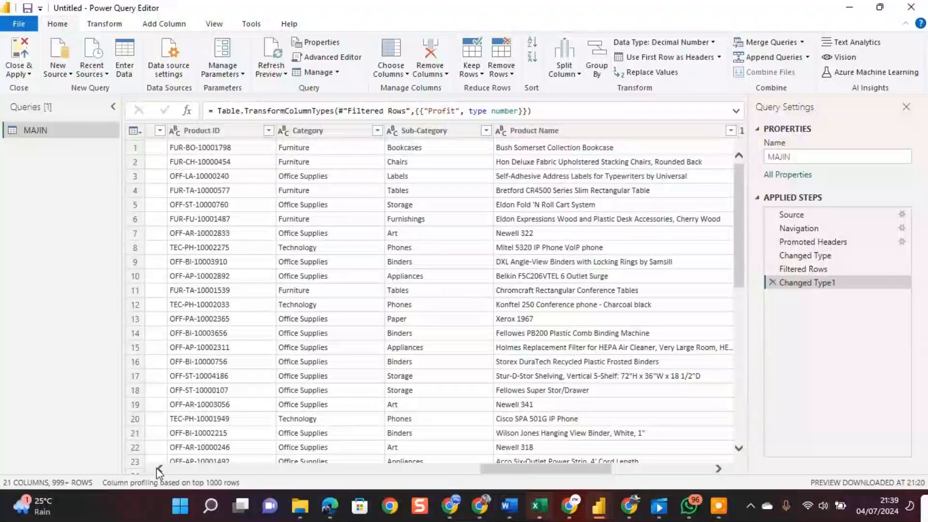
left_click(160, 469)
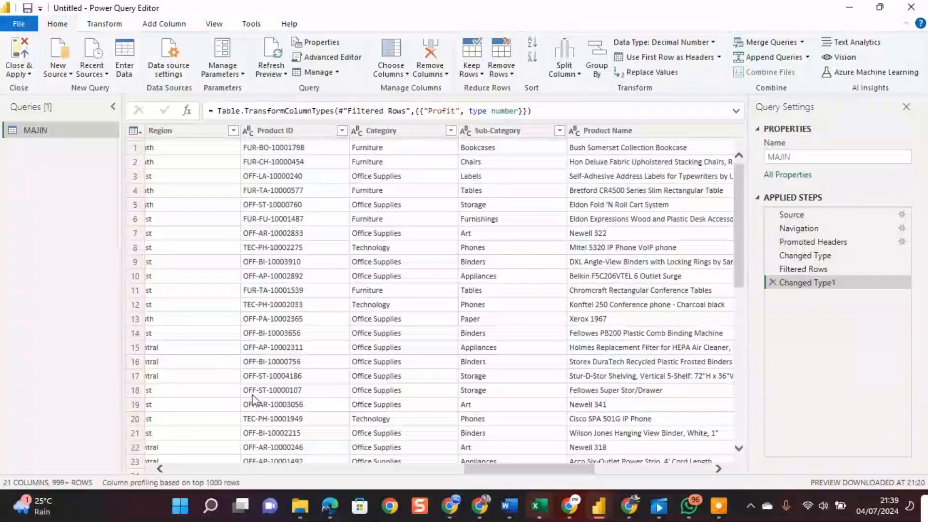
left_click(250, 137)
left_click(160, 468)
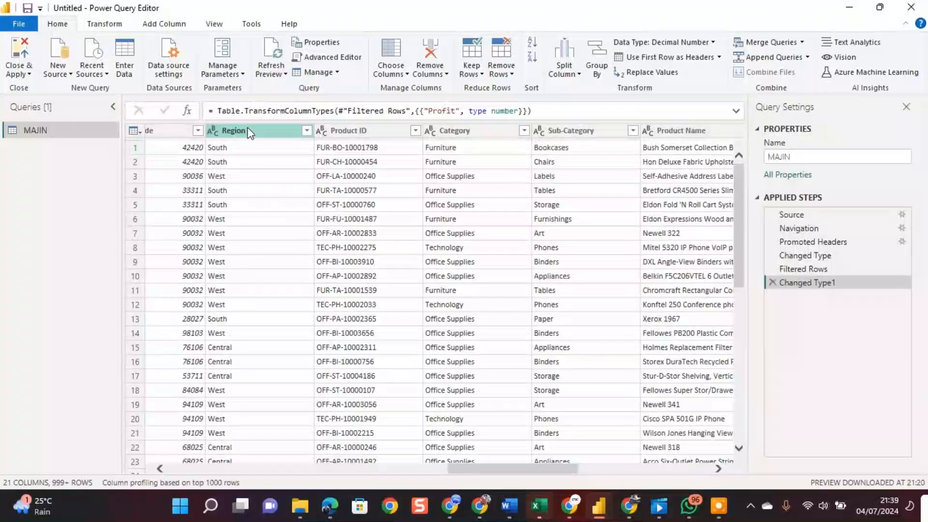
left_click(160, 469)
left_click(160, 469)
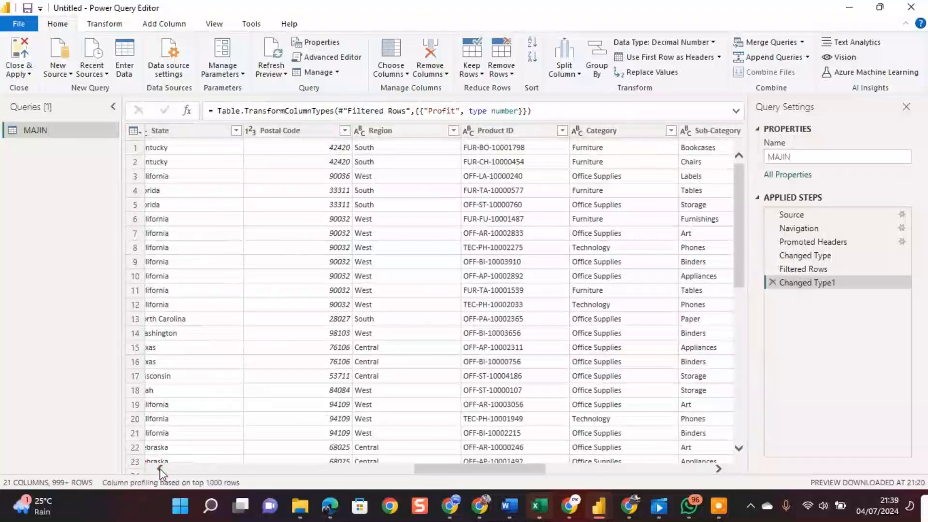
left_click(160, 469)
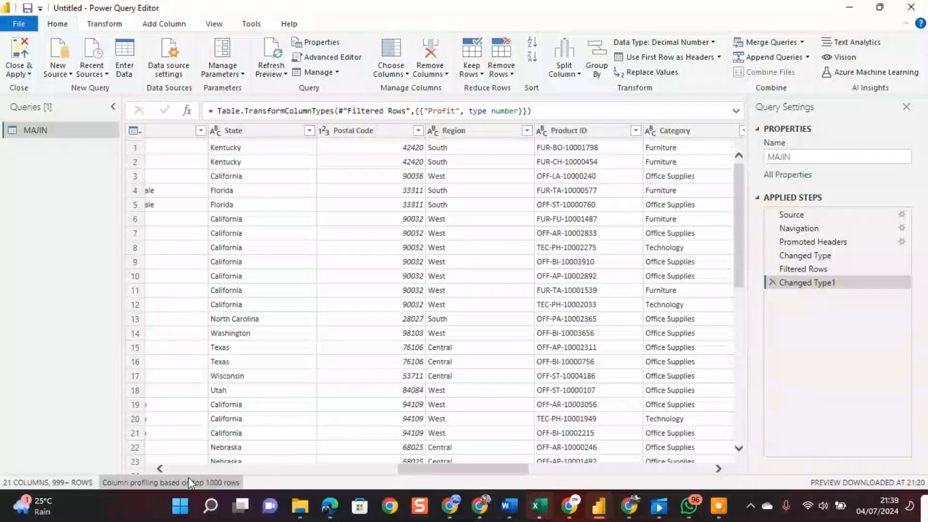
left_click(160, 469)
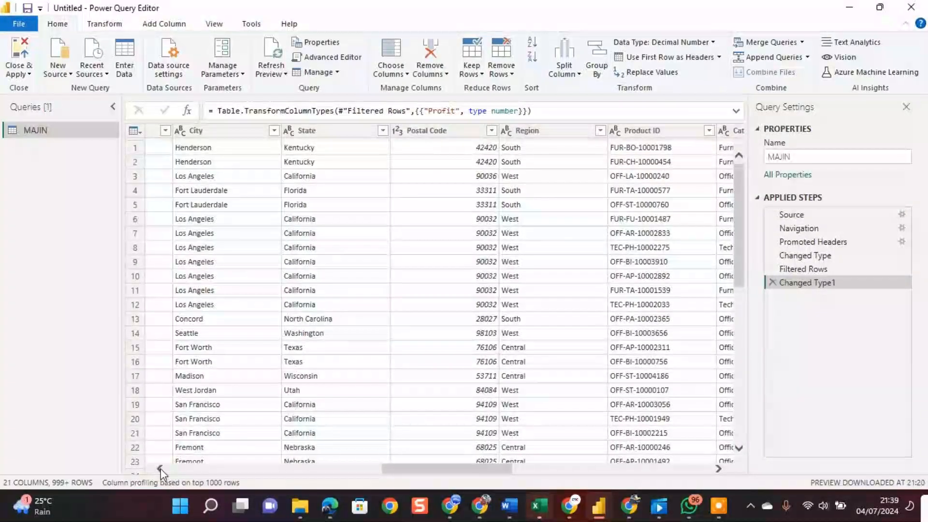
left_click(161, 468)
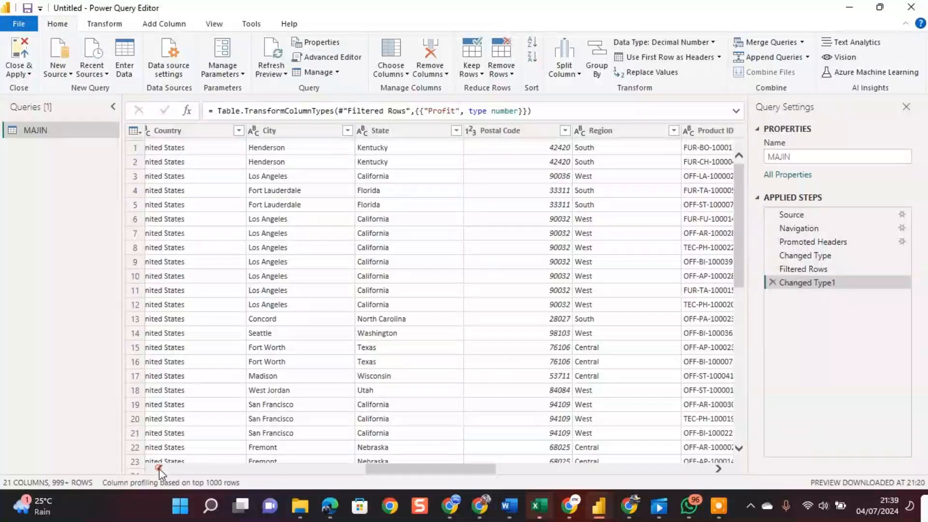
left_click(160, 468)
left_click(160, 468)
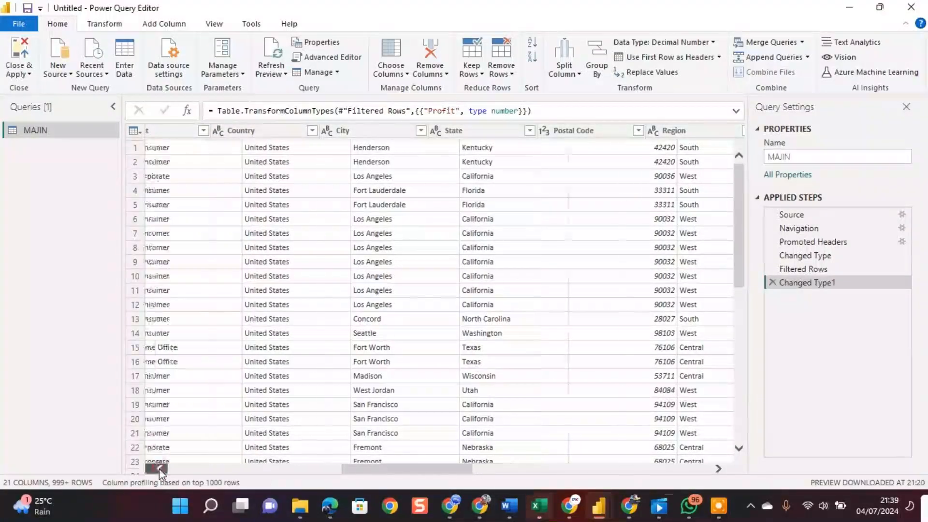
left_click(159, 469)
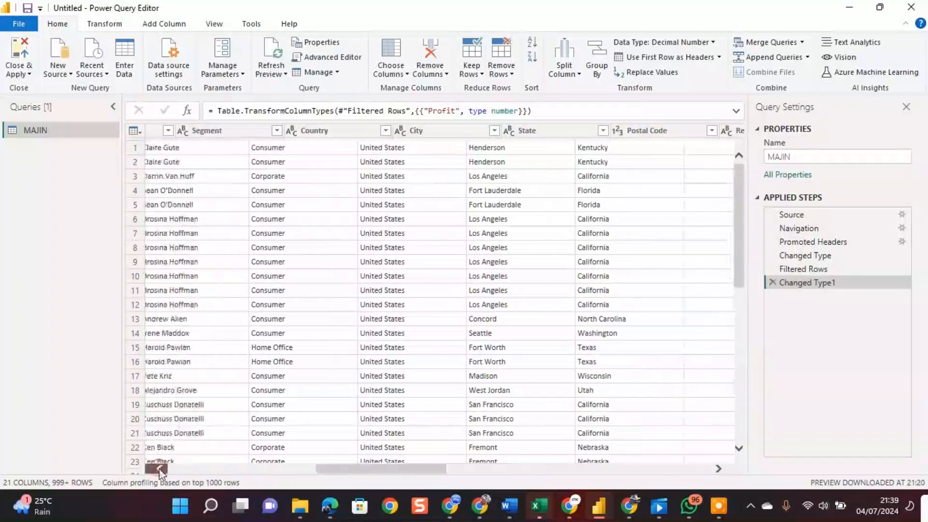
left_click(159, 469)
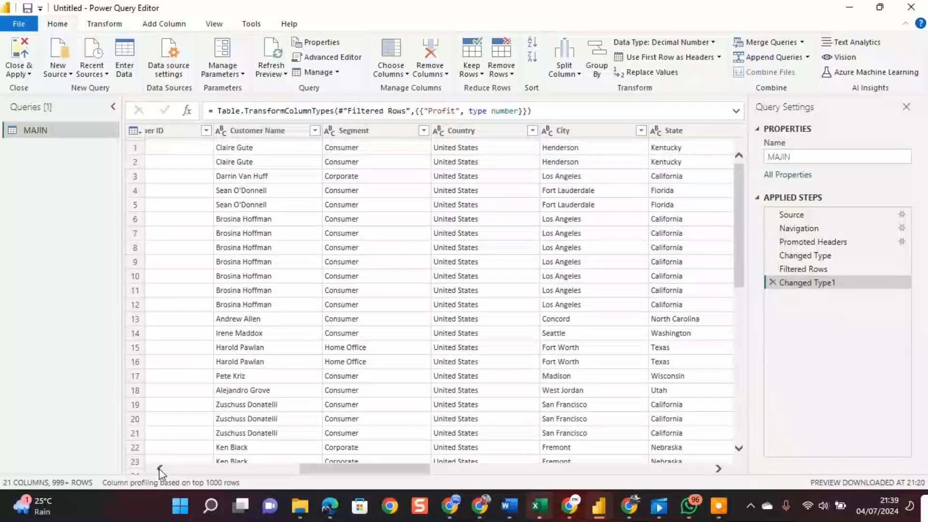
left_click(160, 468)
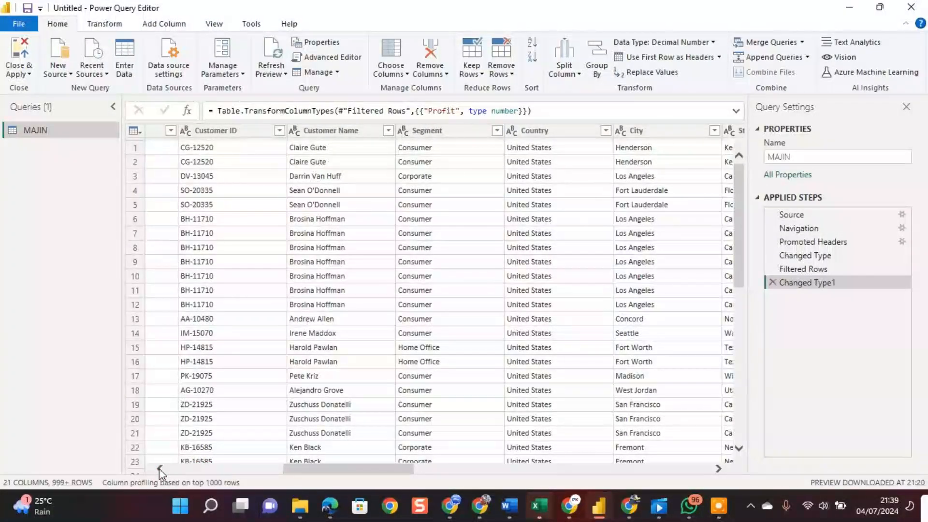
left_click(160, 469)
left_click(160, 469)
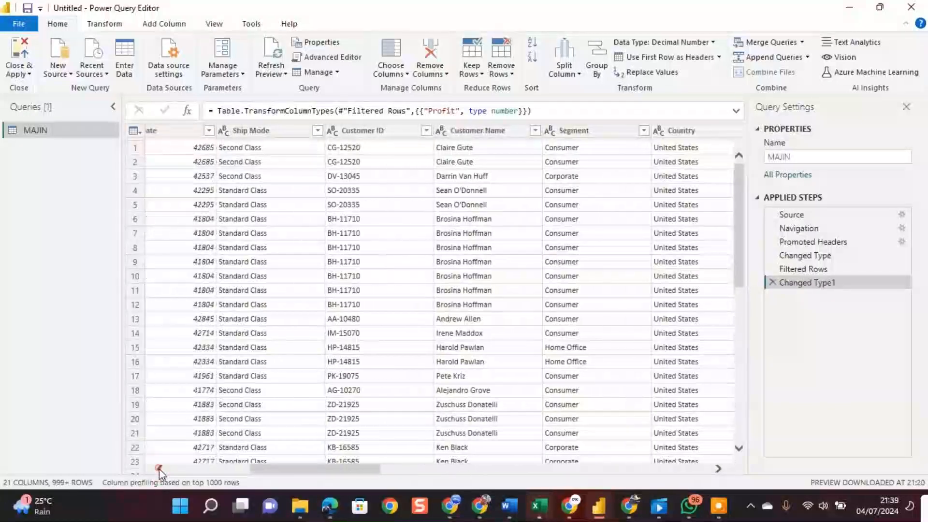
left_click(159, 469)
left_click(158, 468)
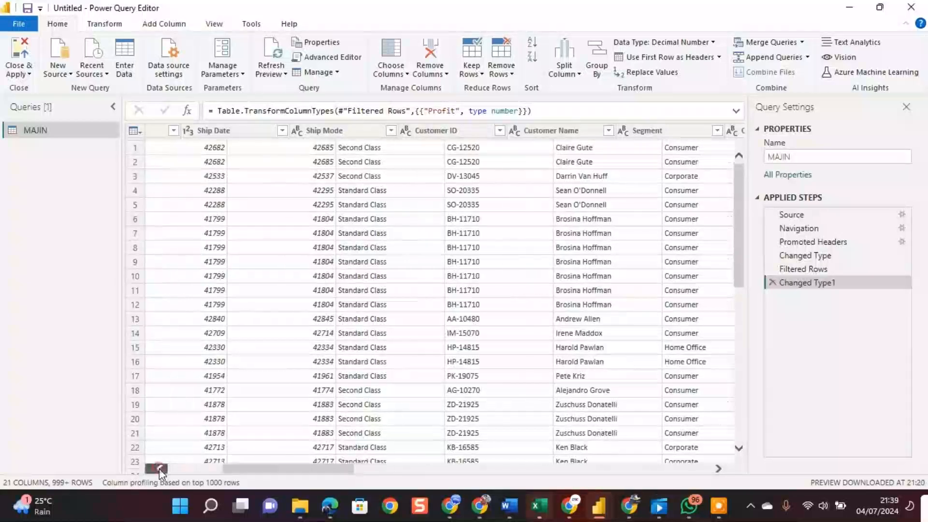
left_click(158, 468)
left_click(159, 468)
left_click(159, 469)
left_click(159, 468)
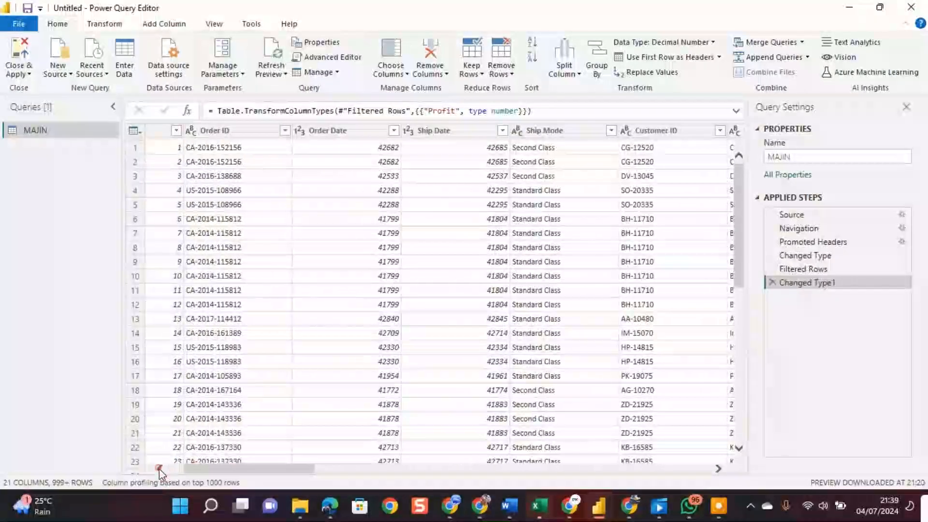
left_click(159, 468)
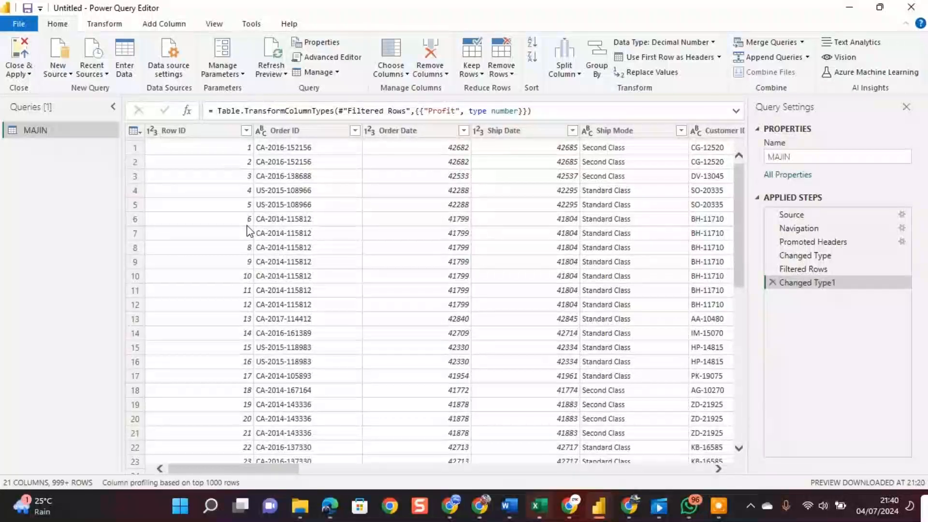
left_click(293, 131)
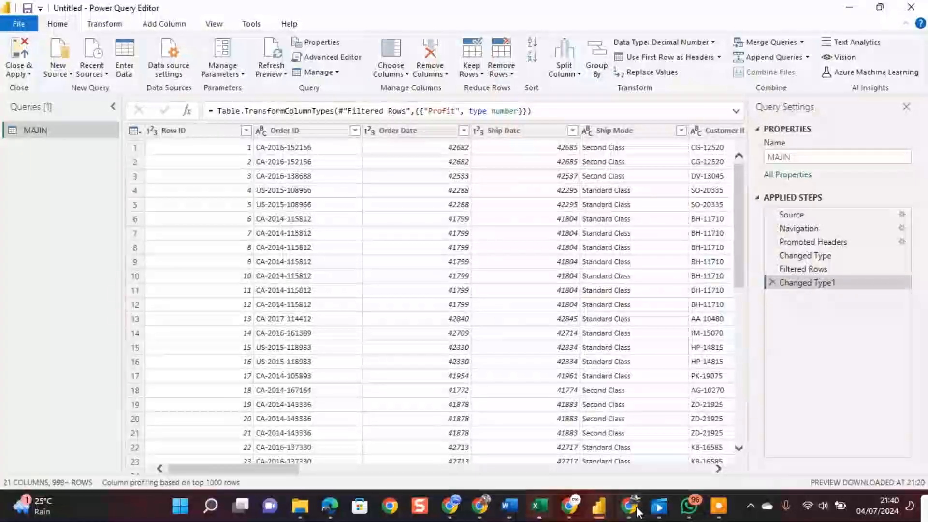
mouse_move(572, 512)
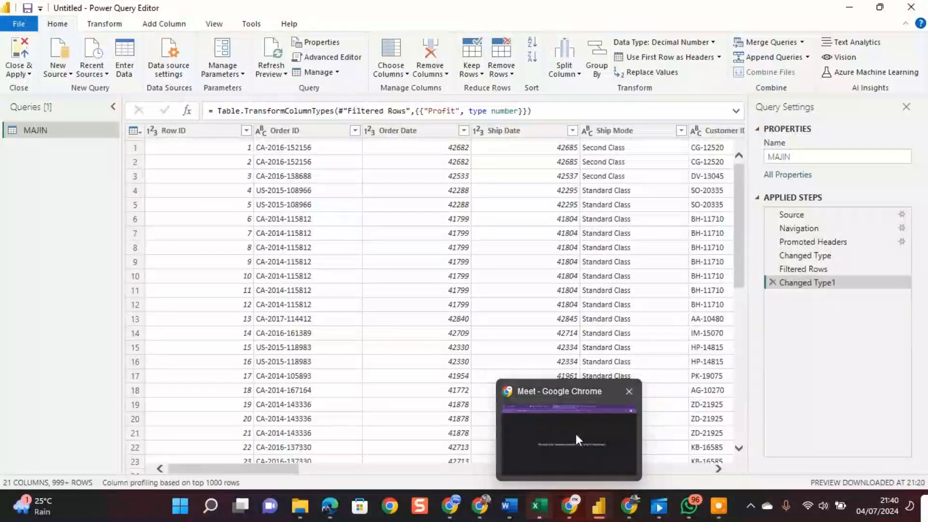
mouse_move(576, 433)
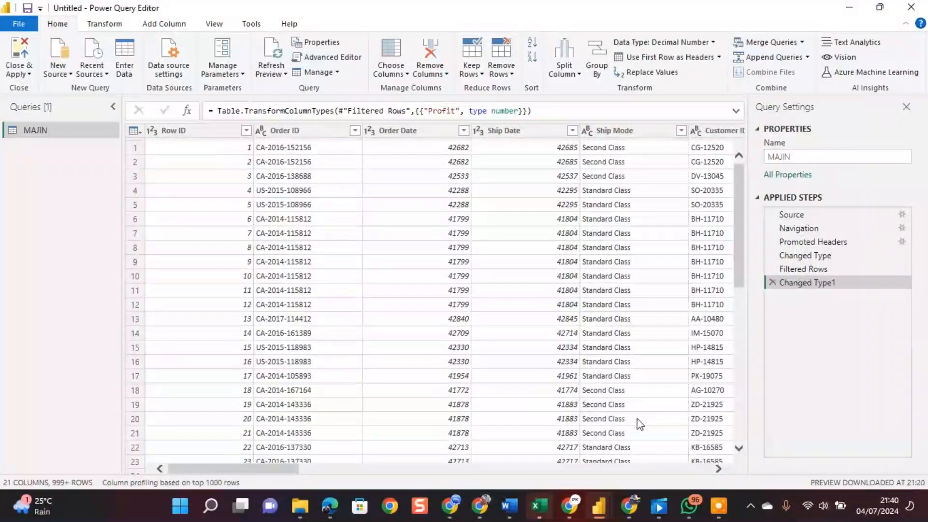
mouse_move(536, 506)
left_click(719, 469)
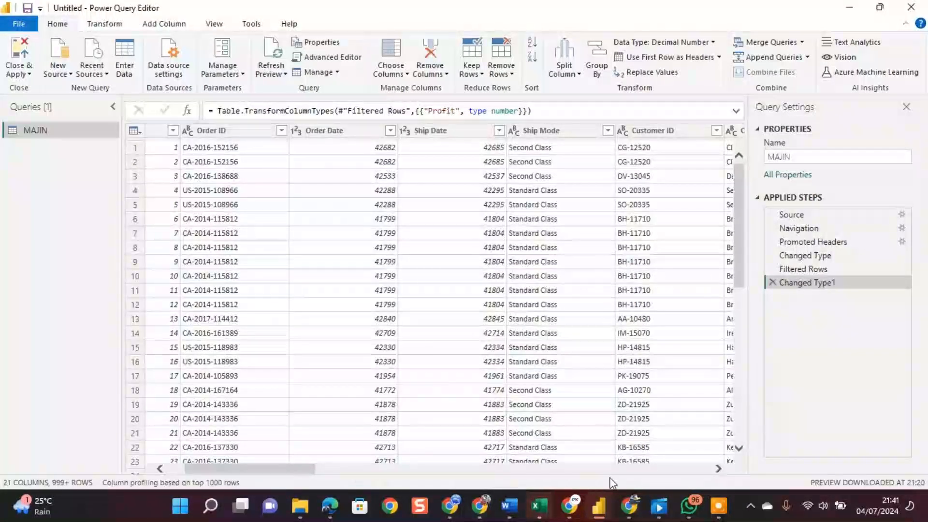
left_click(718, 469)
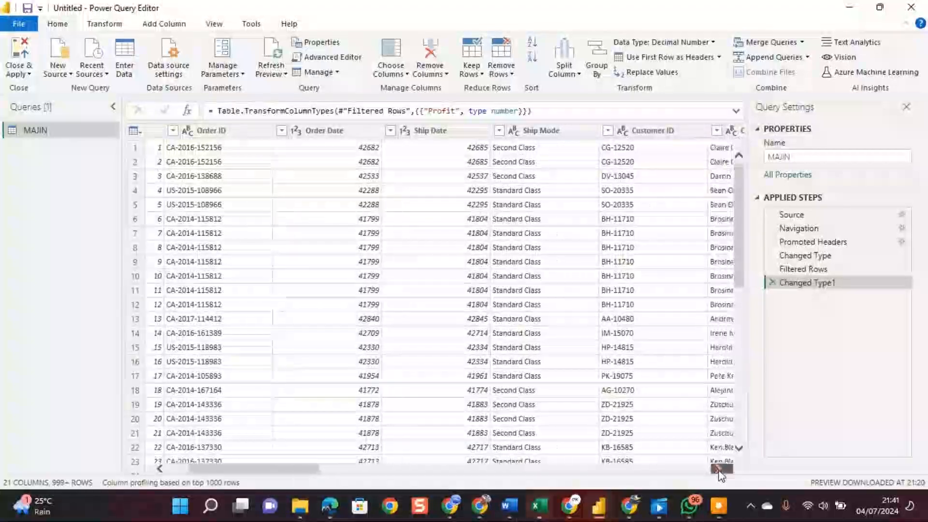
left_click(719, 469)
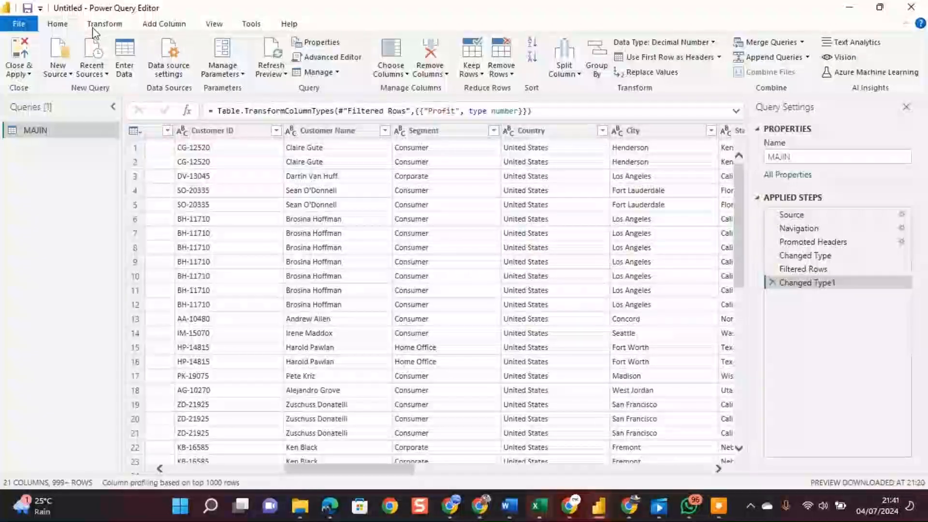
Close the query editor with Close & Apply and apply the pending MAJIN query changes to load the table into the report.
left_click(30, 74)
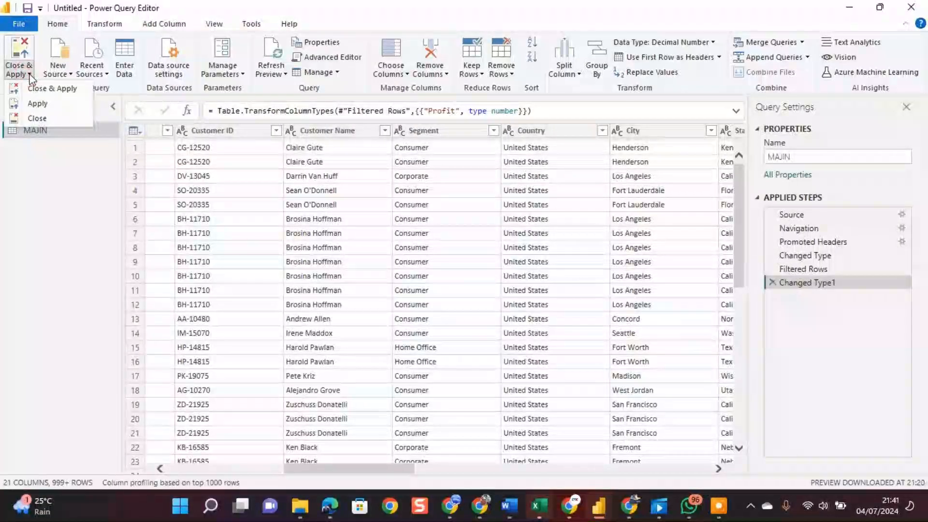
left_click(43, 87)
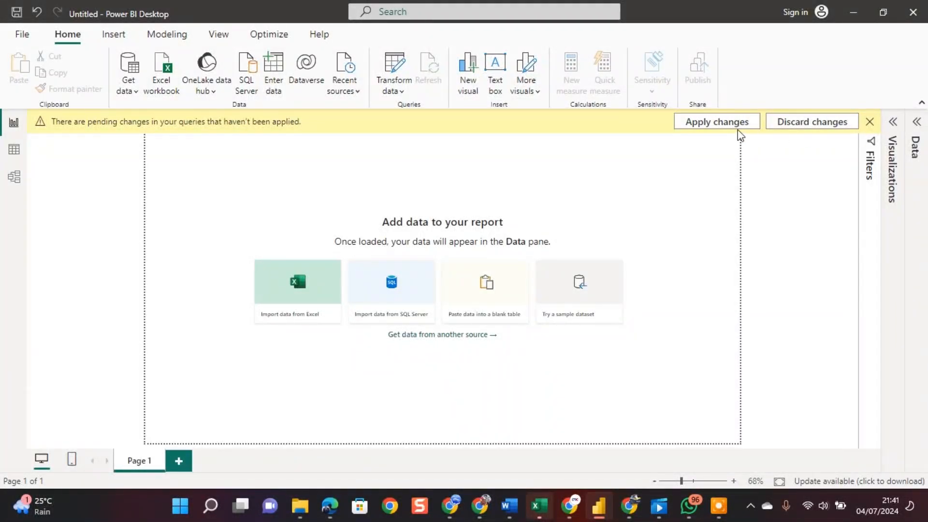
left_click(716, 122)
mouse_move(570, 505)
left_click(569, 448)
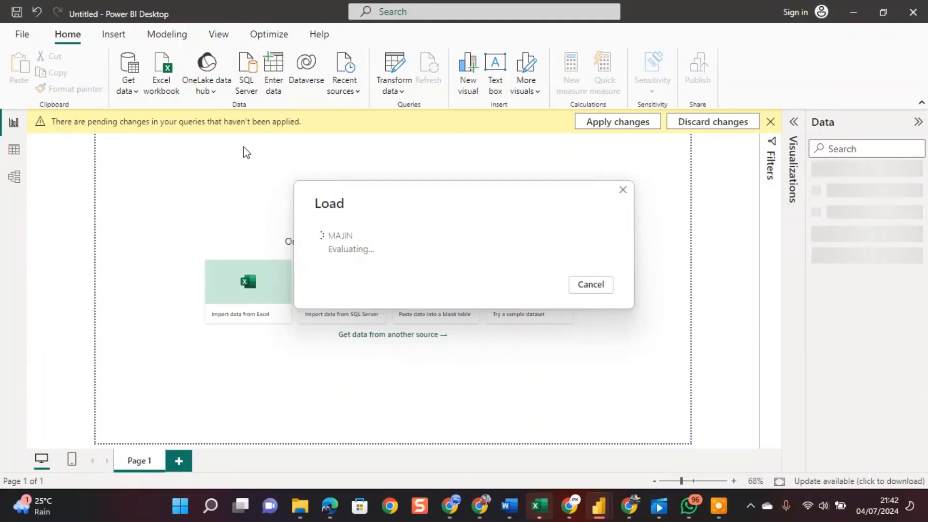
left_click(770, 122)
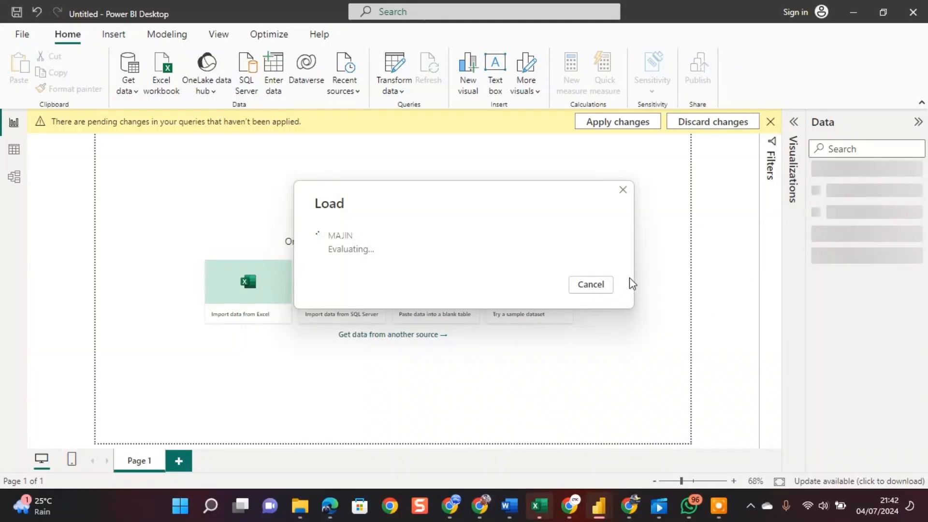
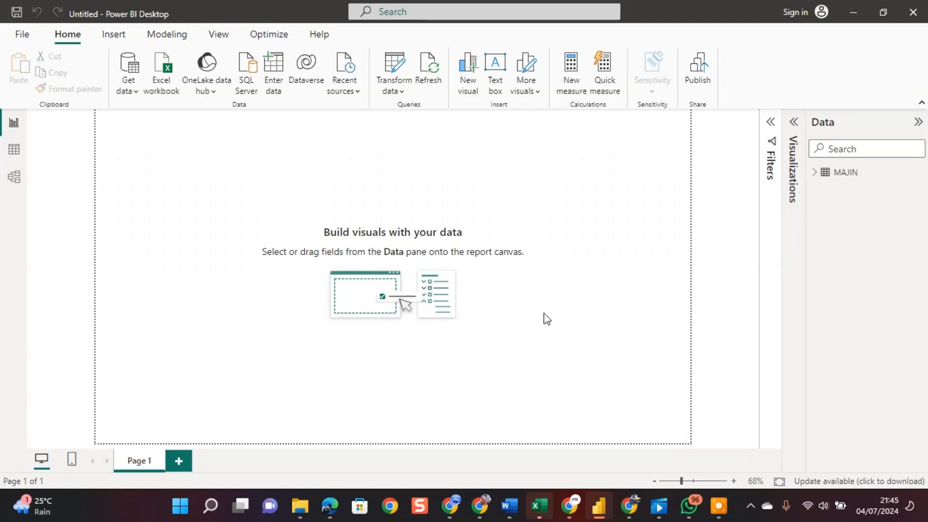
Share the entire screen in the Google Meet call, switch back to Power BI Desktop and hide the sharing notice.
mouse_move(571, 512)
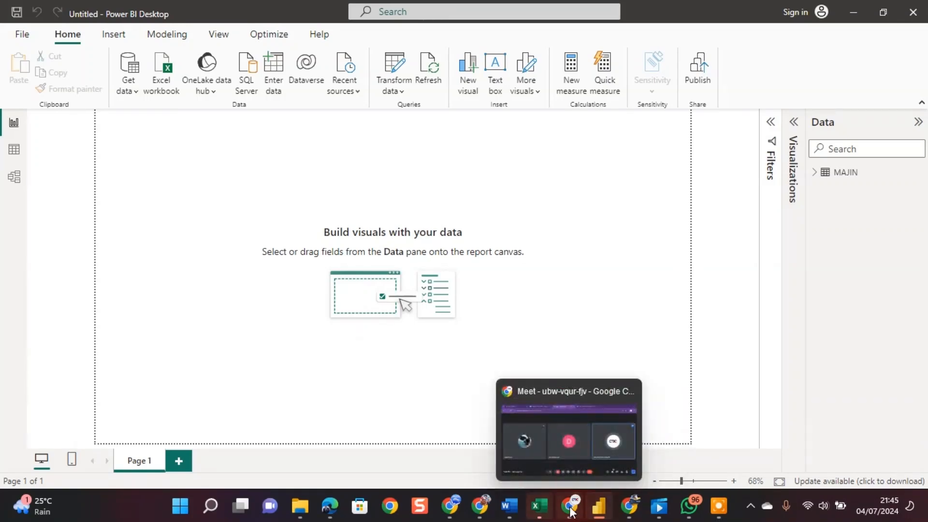
left_click(565, 435)
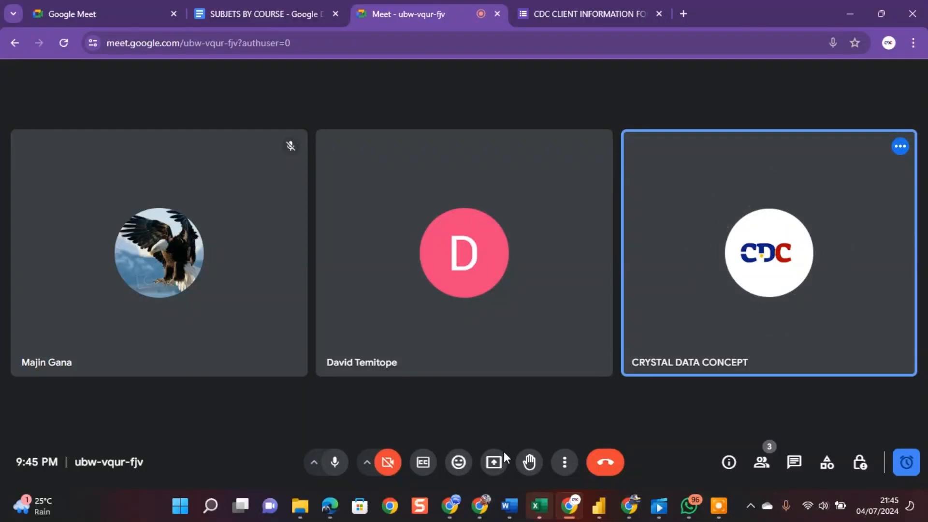
left_click(492, 462)
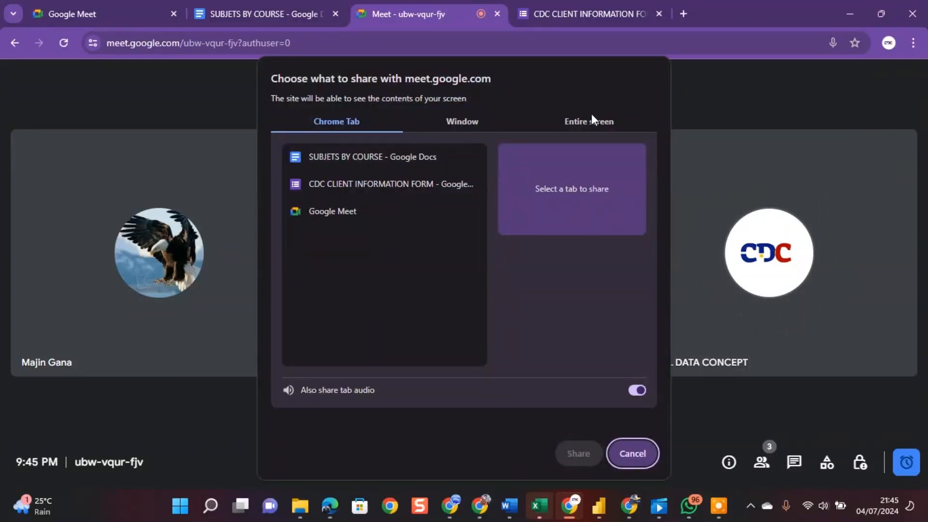
left_click(576, 122)
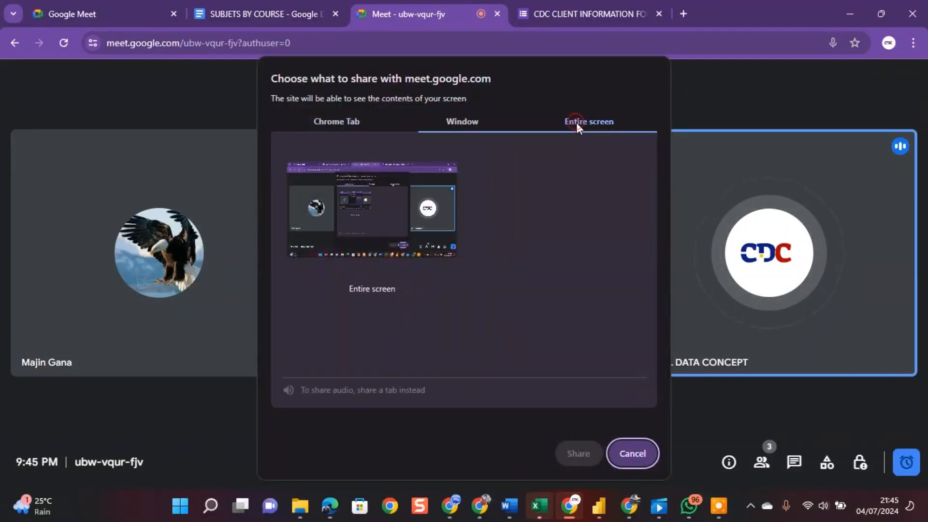
left_click(380, 204)
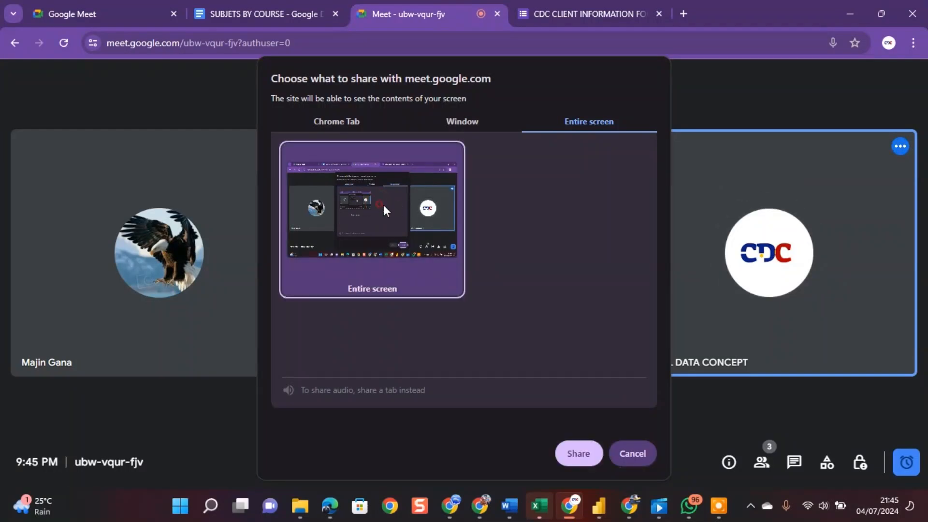
left_click(578, 447)
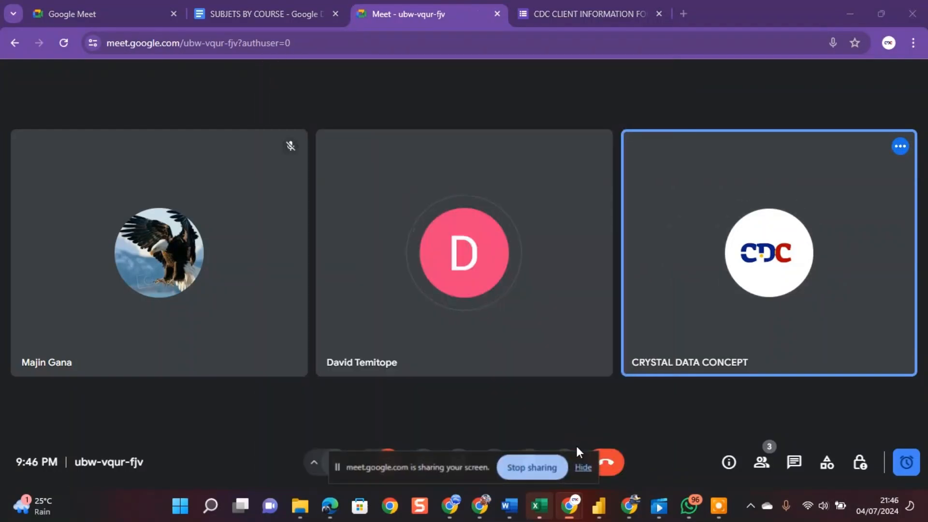
left_click(598, 506)
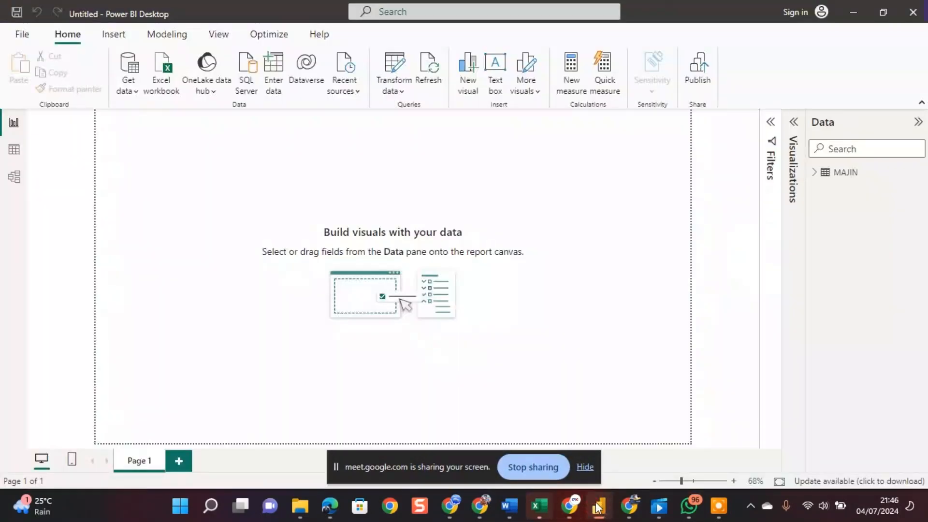
left_click(585, 467)
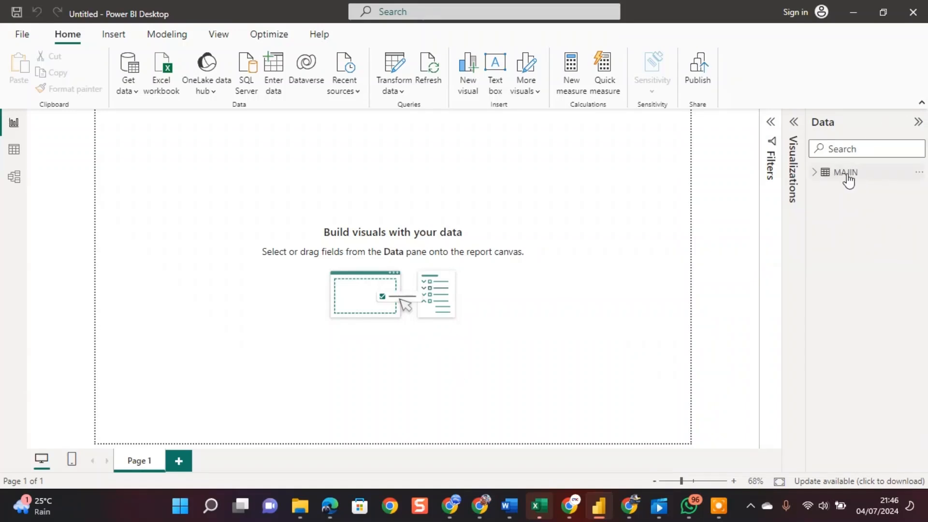
Expand the MAJIN table to list all its fields and expand the Visualizations and Filters panes.
mouse_move(829, 180)
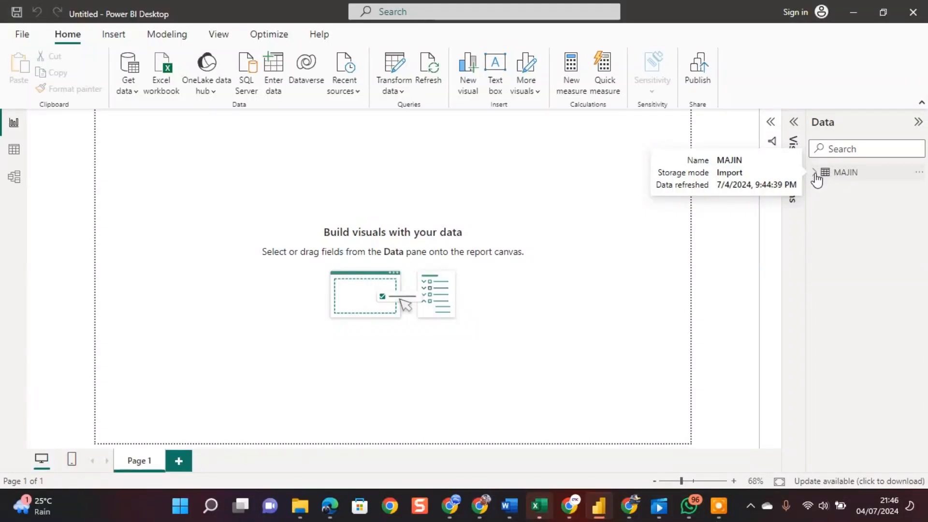
left_click(816, 174)
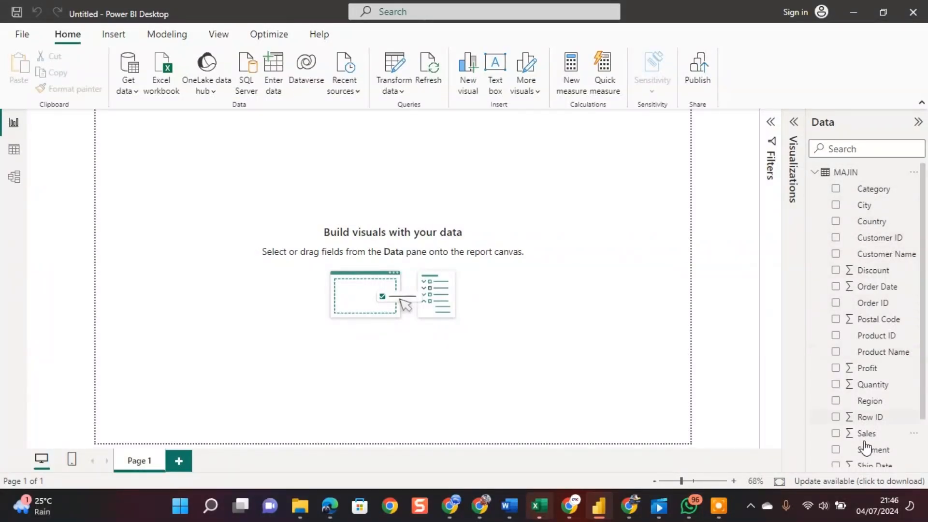
left_click_drag(920, 392, 922, 463)
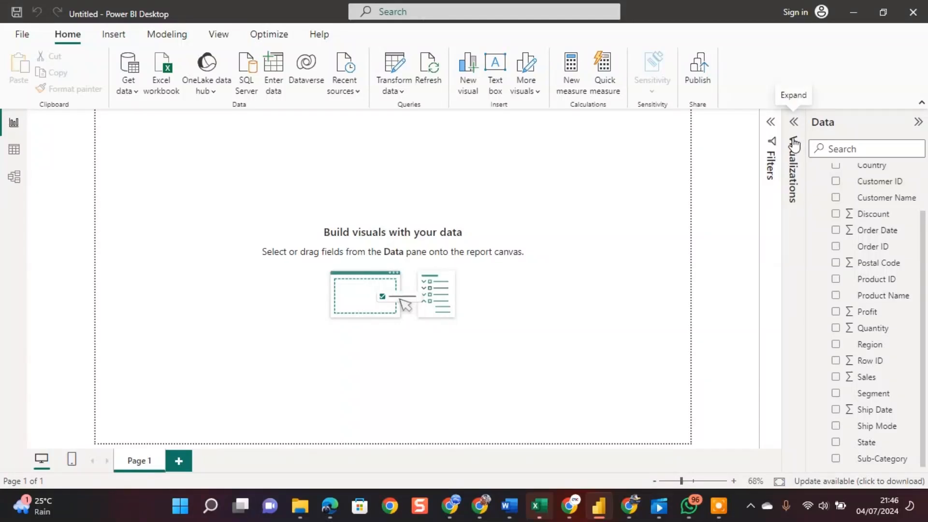
left_click(794, 124)
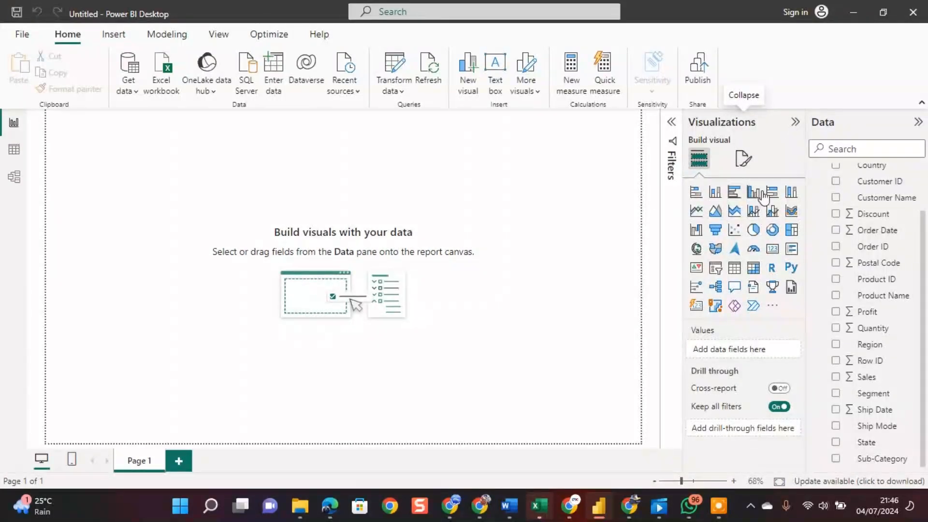
left_click(672, 122)
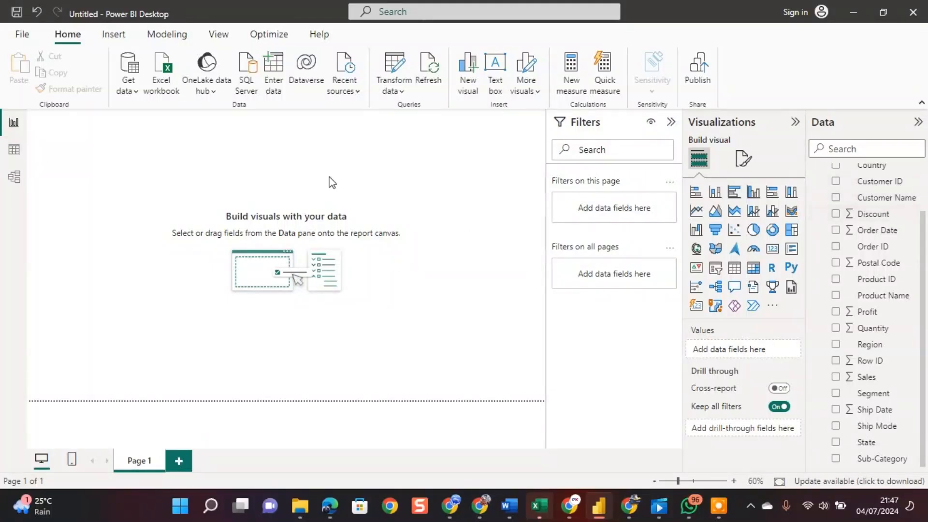
Examine the MAJIN table's rows in Table view and its field card in Model view.
left_click(13, 149)
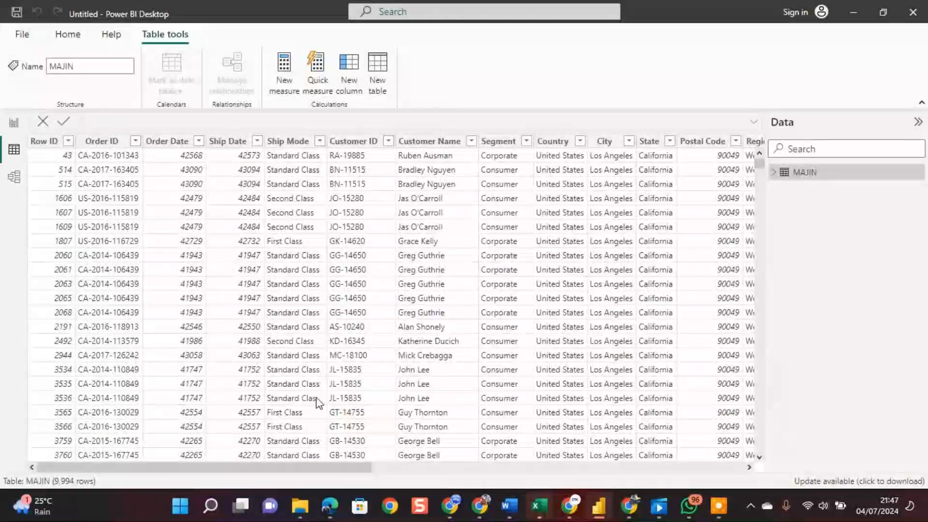
mouse_move(319, 471)
left_mouse_down()
mouse_move(702, 462)
mouse_move(307, 480)
left_mouse_up()
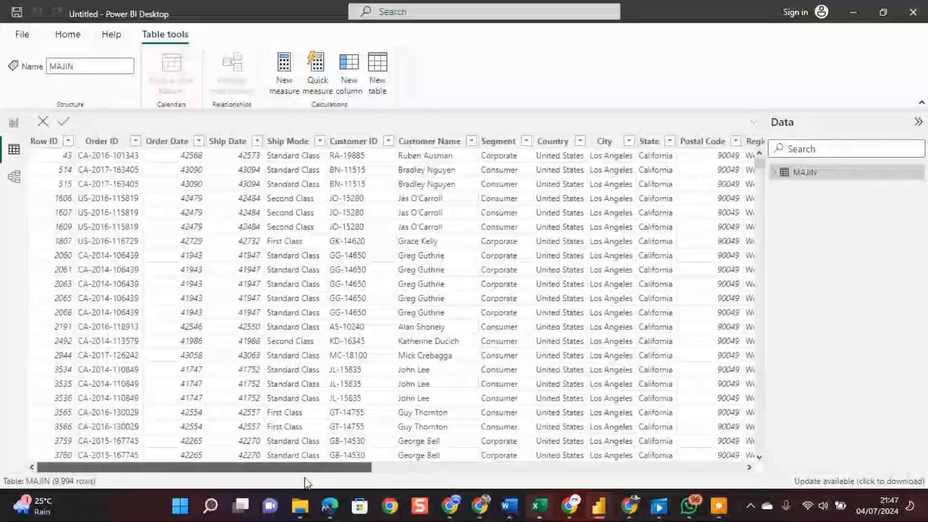
left_click(14, 179)
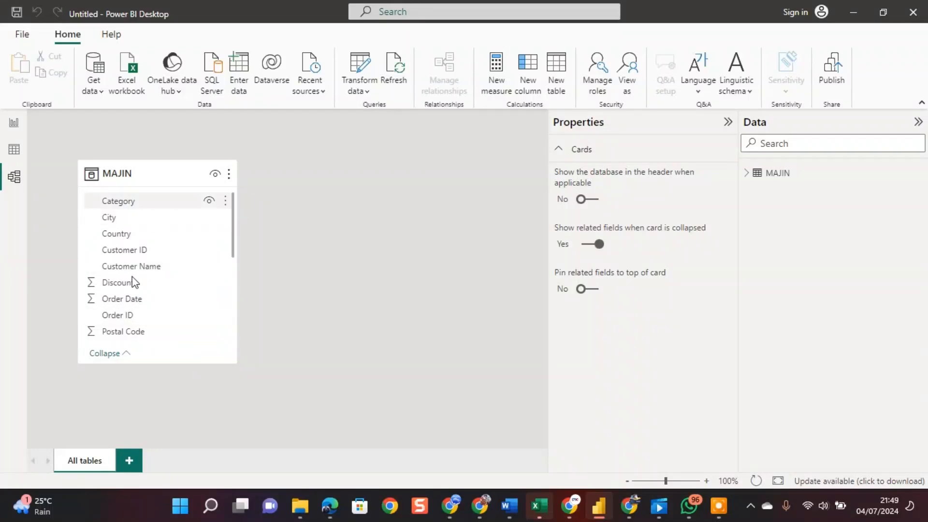
left_click(230, 232)
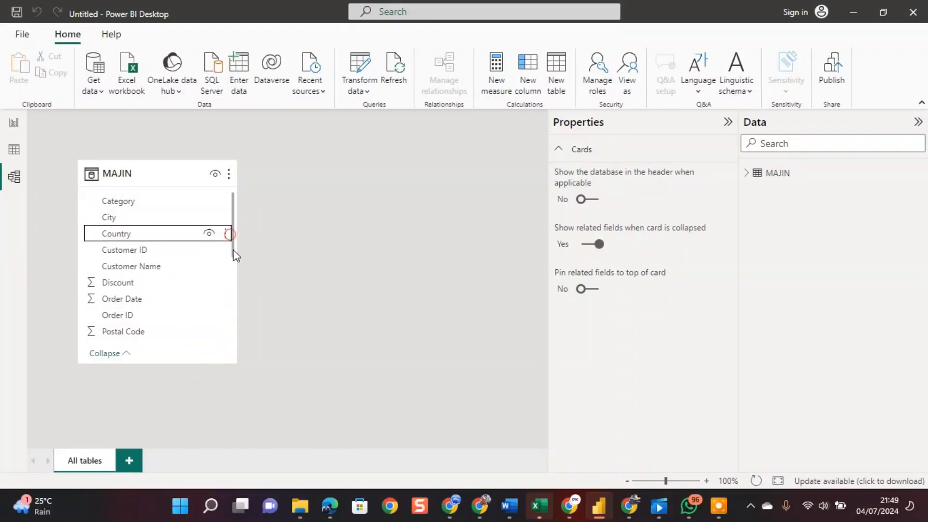
mouse_move(229, 253)
left_mouse_down()
mouse_move(230, 282)
mouse_move(233, 263)
left_mouse_up()
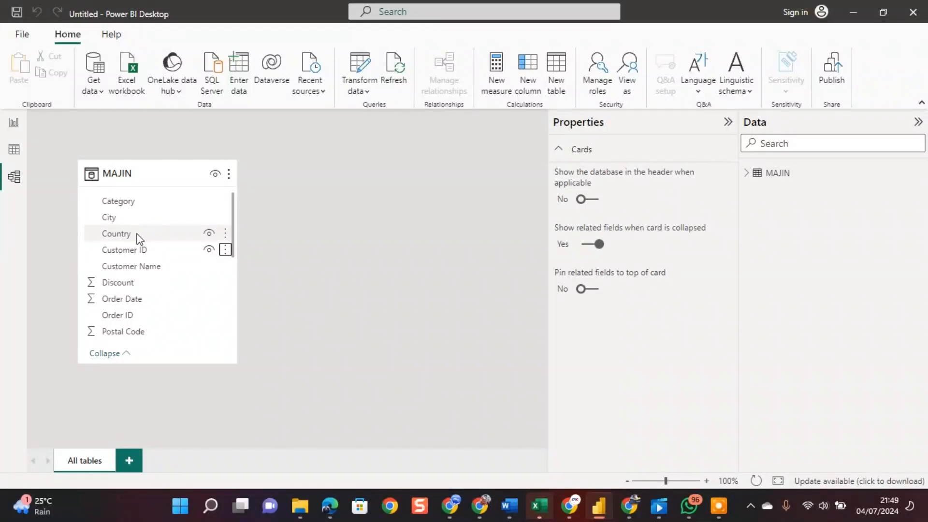
Return to Report view, add the Category field to Page 1 as a table visual and enlarge it in both directions.
left_click(13, 124)
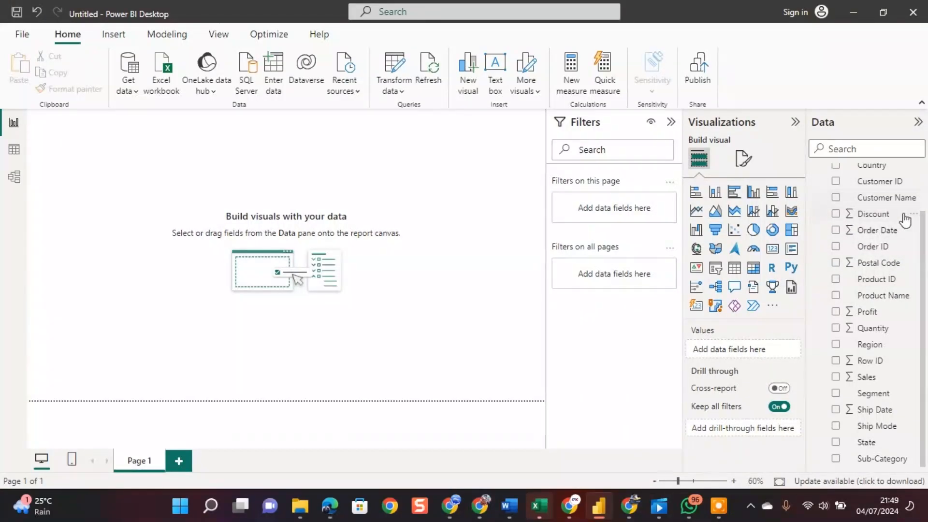
left_click_drag(921, 229, 921, 175)
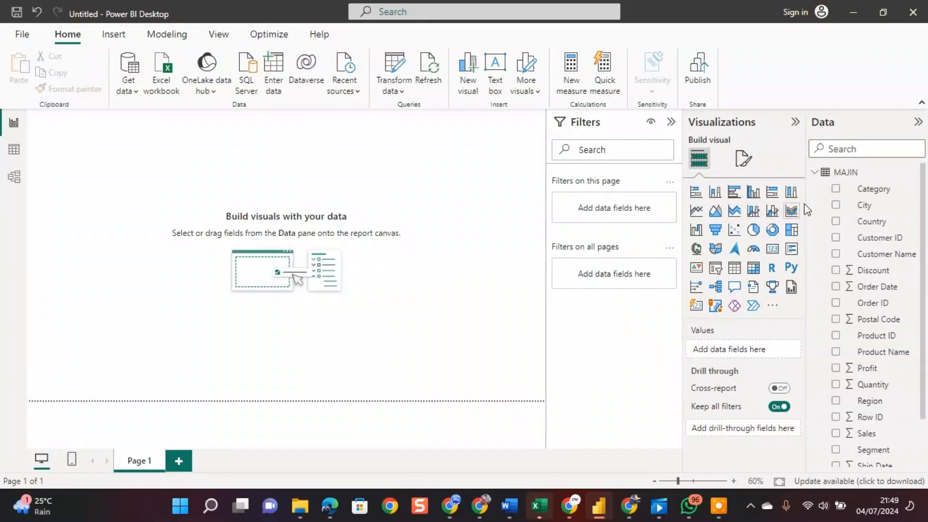
left_click(835, 189)
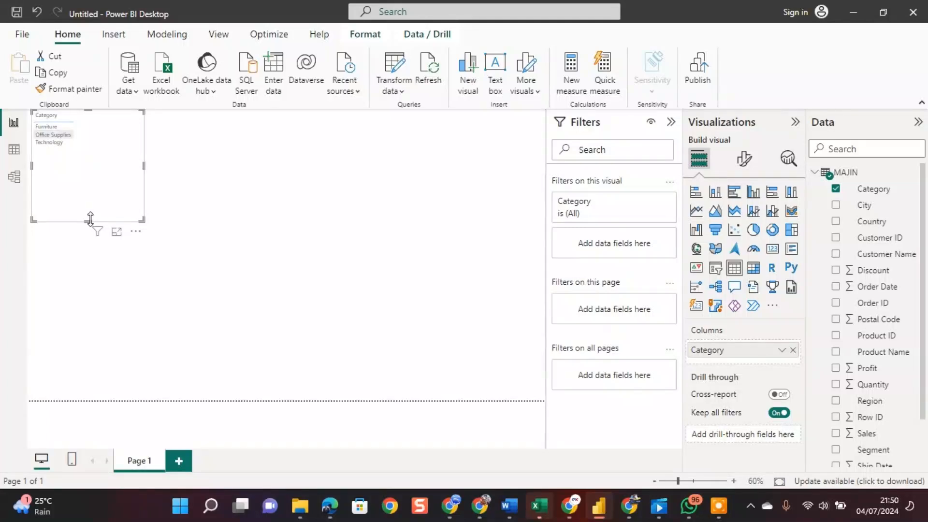
left_click_drag(89, 219, 91, 296)
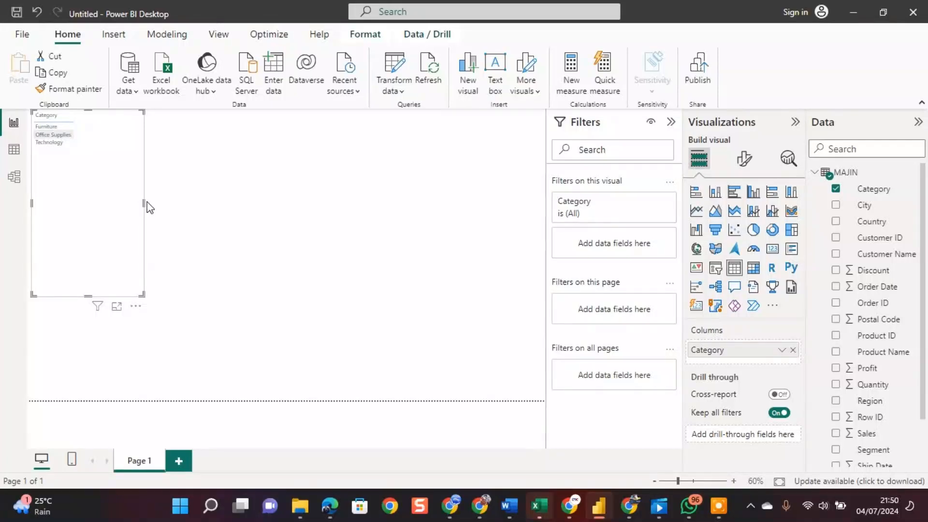
left_click_drag(144, 202, 244, 191)
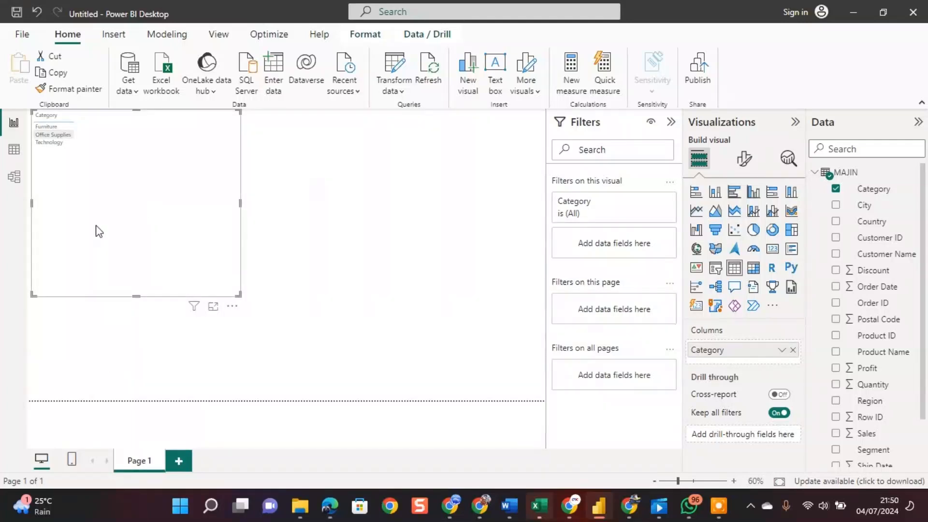
View the Category table in focus mode, return to the report and reduce the visual's height and width.
left_click(213, 307)
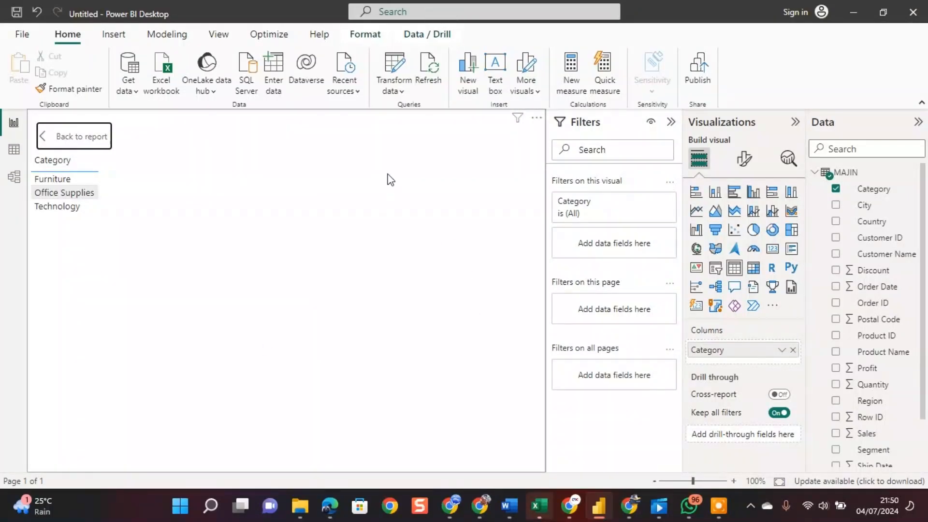
left_click(43, 140)
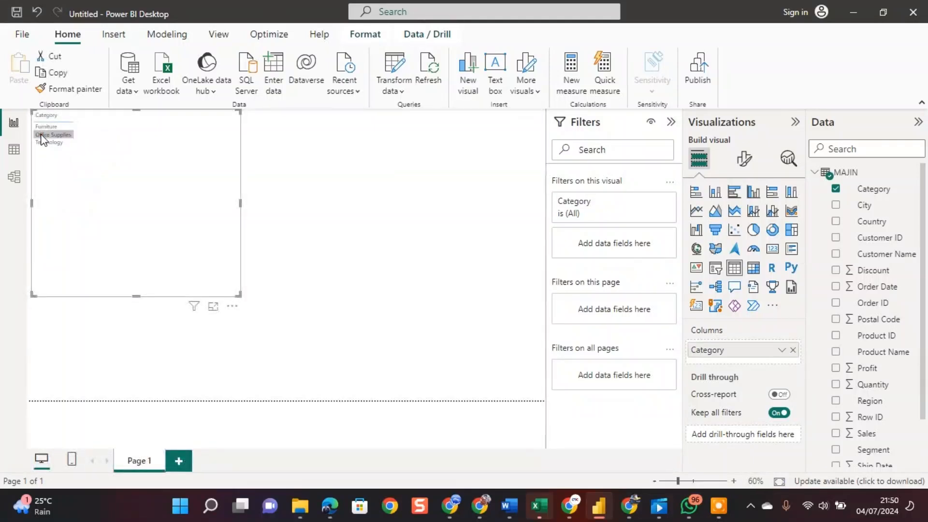
left_click_drag(136, 296, 136, 235)
left_click_drag(240, 172, 188, 172)
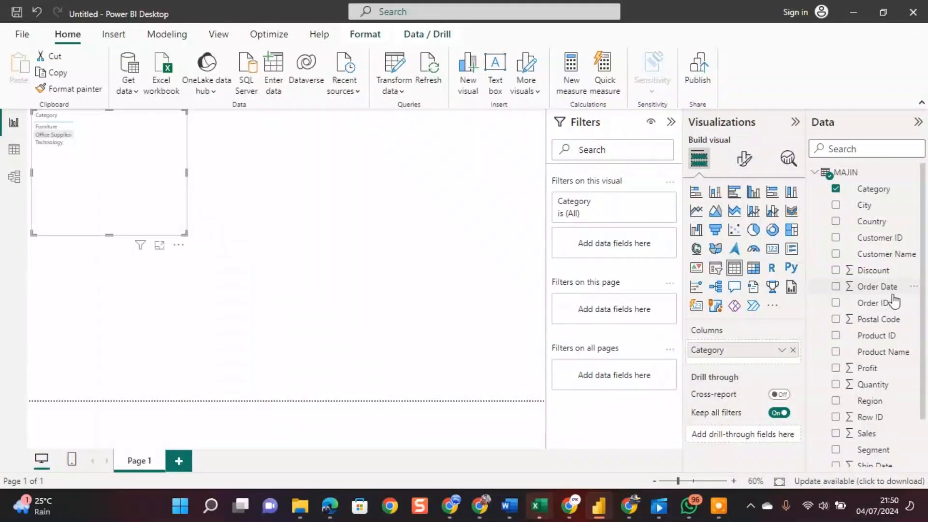
Add the Quantity field to the Category table and review the visual's additional options without applying any.
left_click(836, 384)
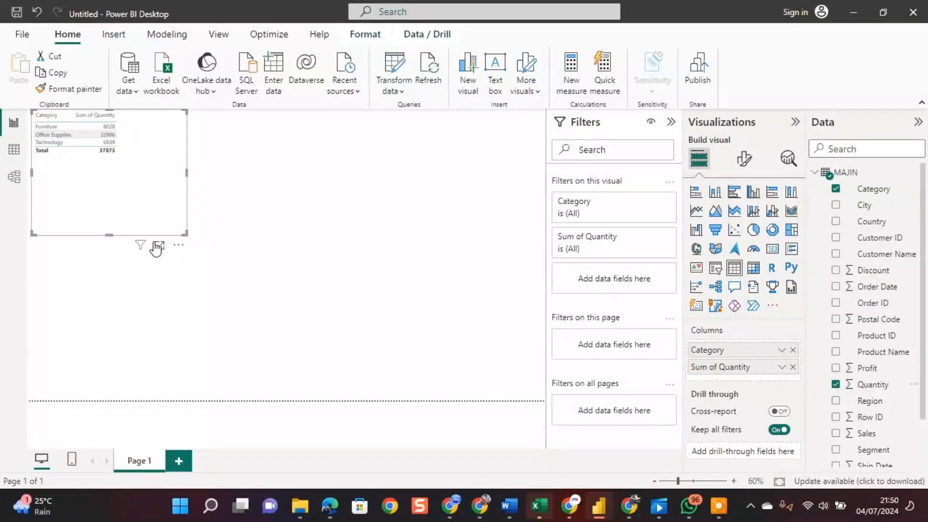
mouse_move(143, 247)
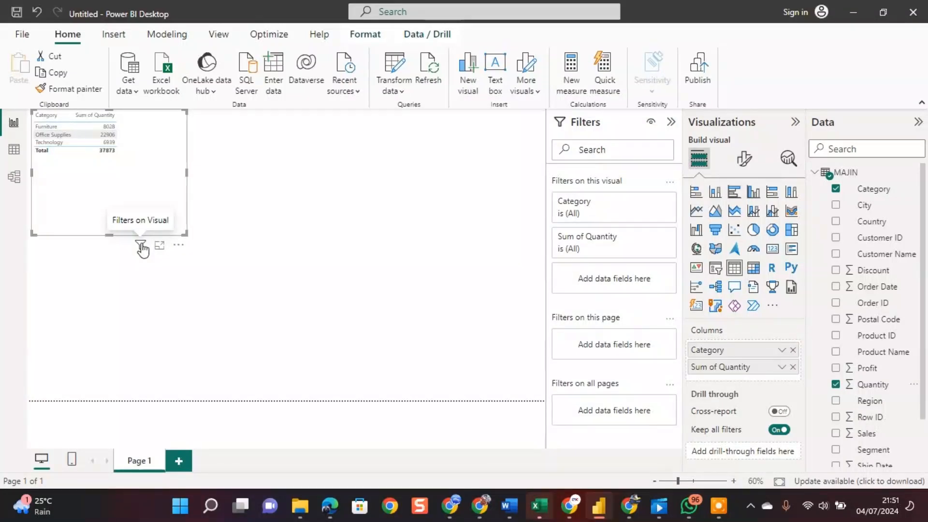
left_click(178, 247)
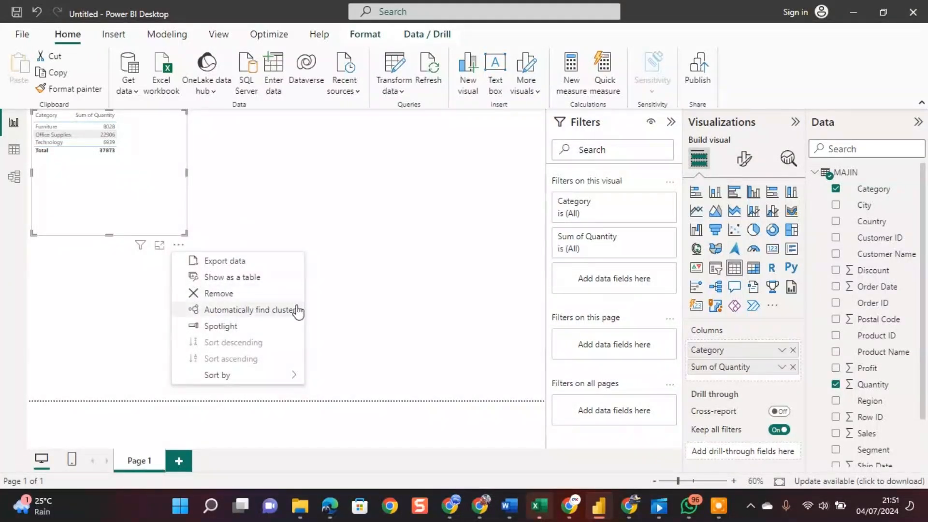
mouse_move(292, 377)
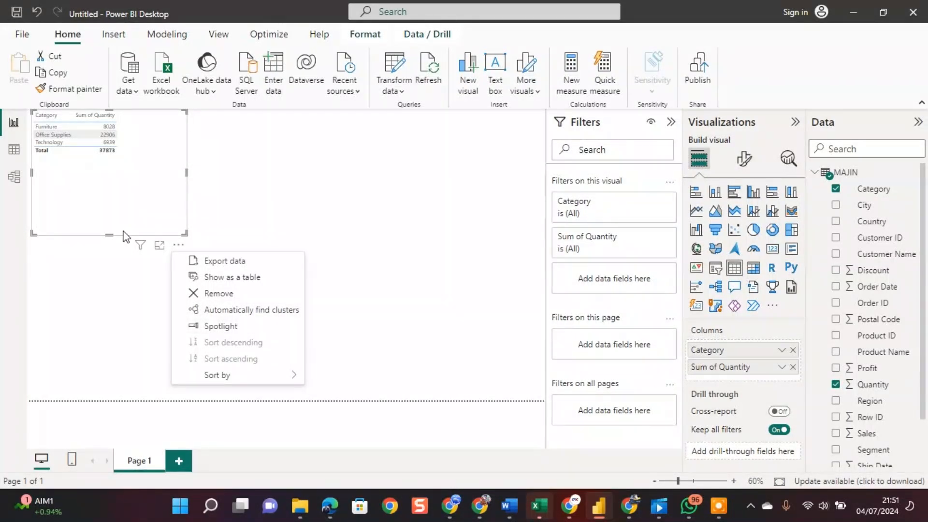
left_click(376, 367)
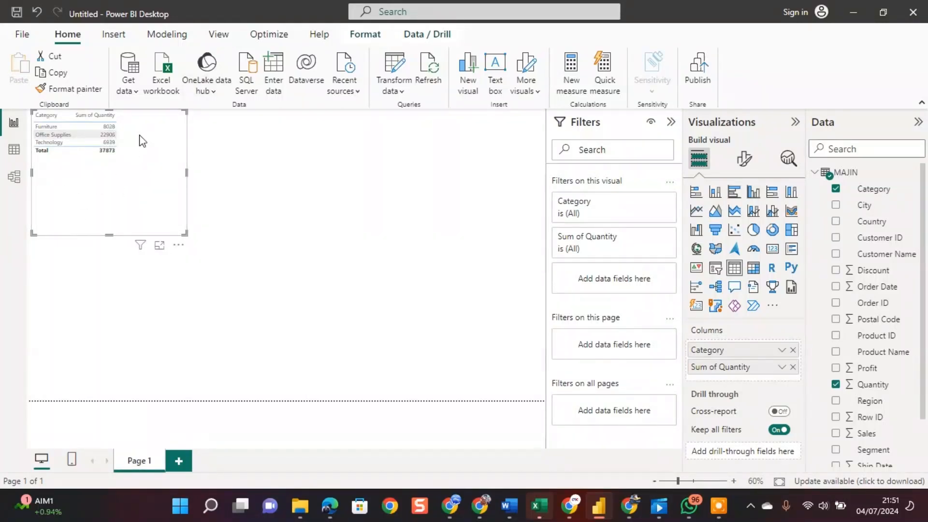
Convert the Category and Quantity table to a clustered bar chart and view it in focus mode.
left_click(735, 193)
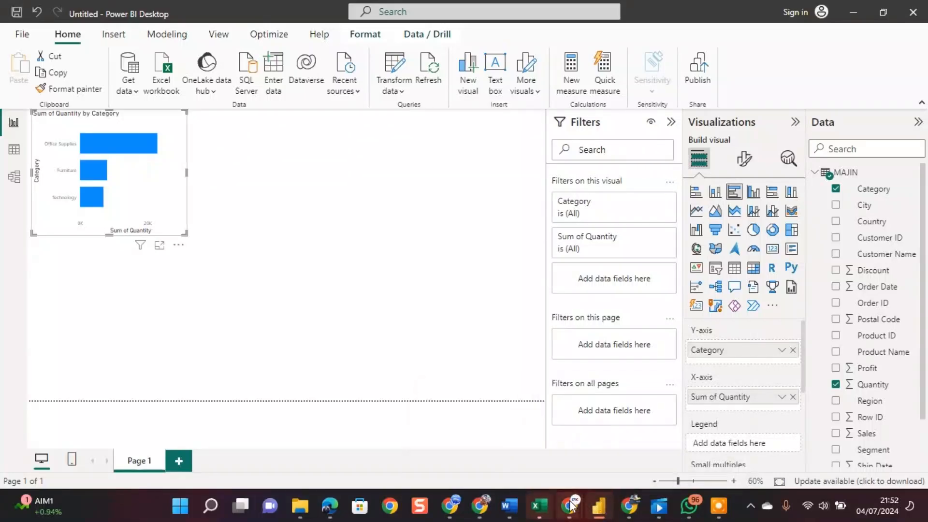
mouse_move(572, 506)
mouse_move(547, 445)
left_click(159, 245)
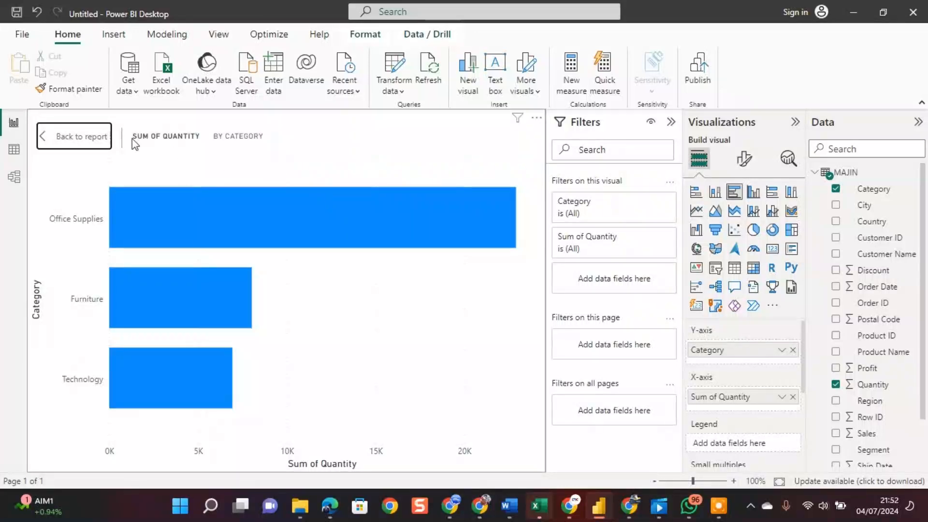
left_click(57, 132)
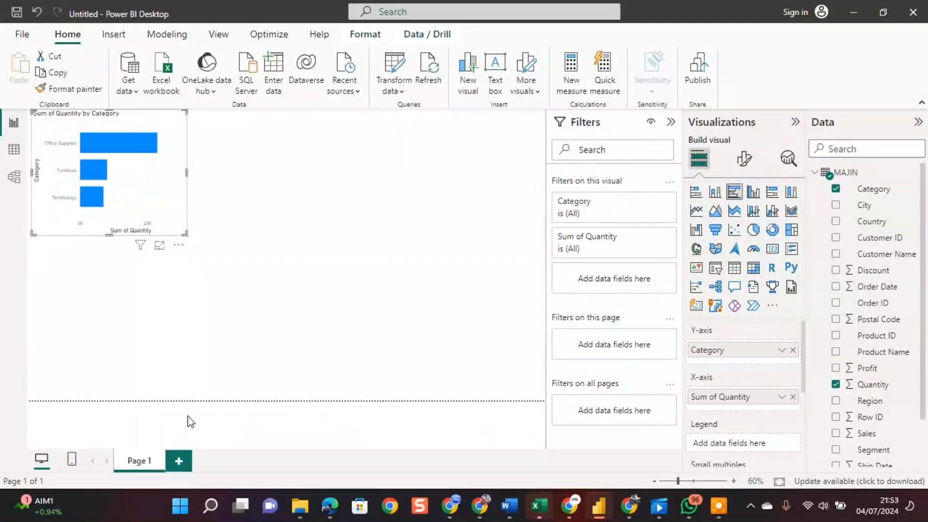
left_click(159, 244)
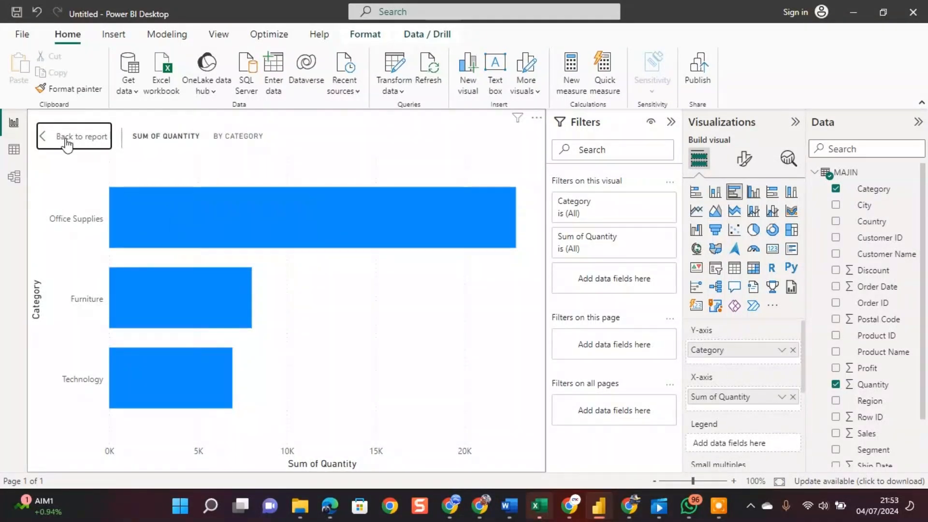
Return to the report, enlarge the Quantity by Category bar chart to fill most of Page 1, and add a second report page.
left_click(82, 137)
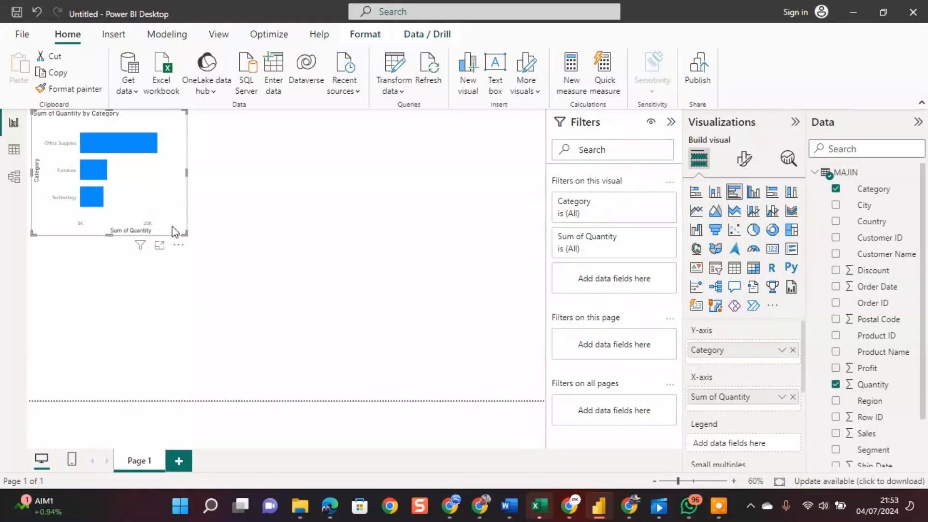
left_click_drag(109, 235, 119, 388)
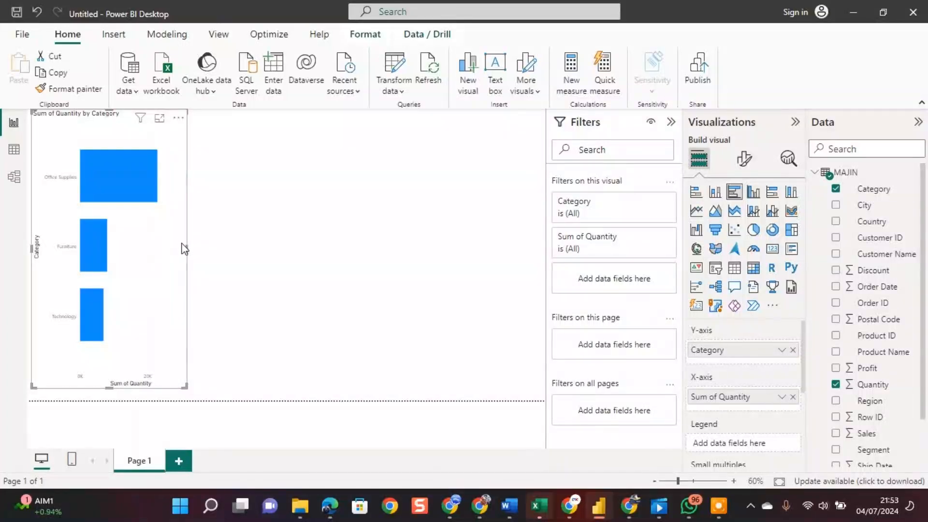
left_click_drag(187, 251, 532, 236)
left_click_drag(464, 240, 476, 252)
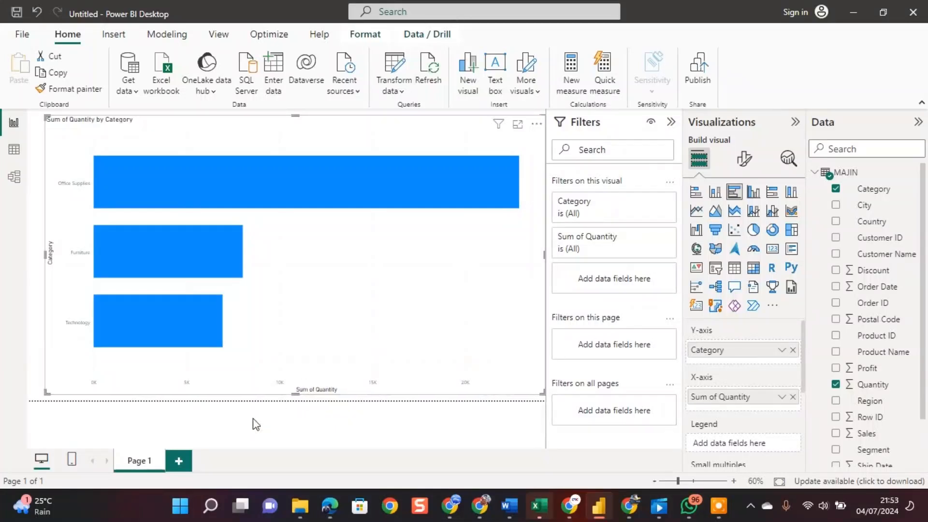
left_click(178, 463)
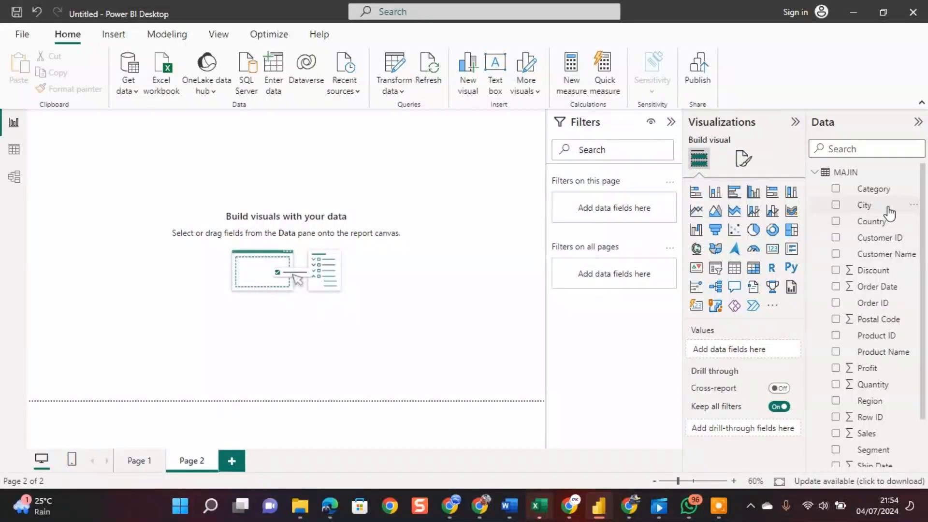
left_click(836, 222)
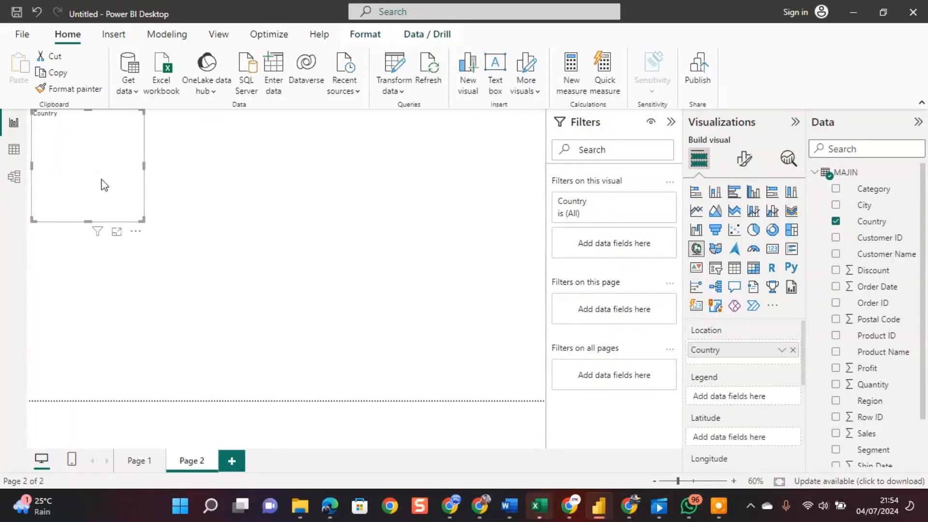
left_click(836, 222)
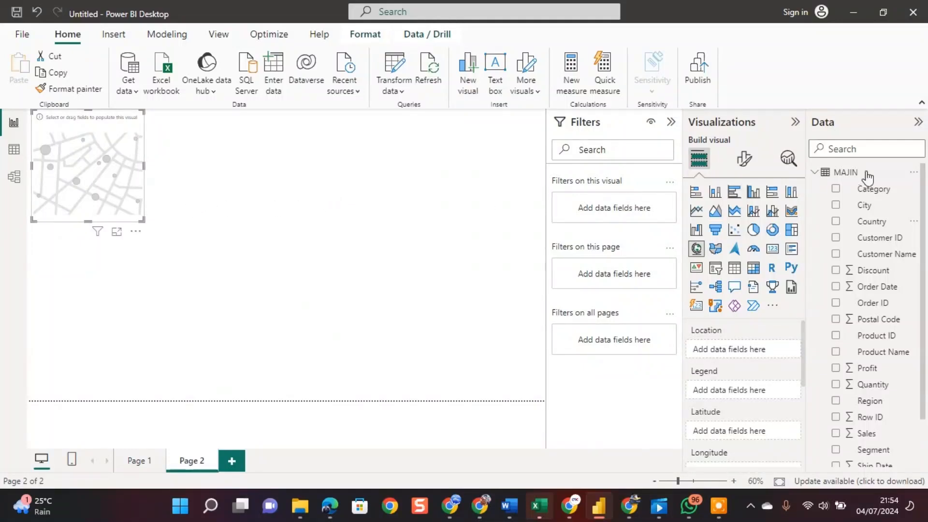
left_click(837, 190)
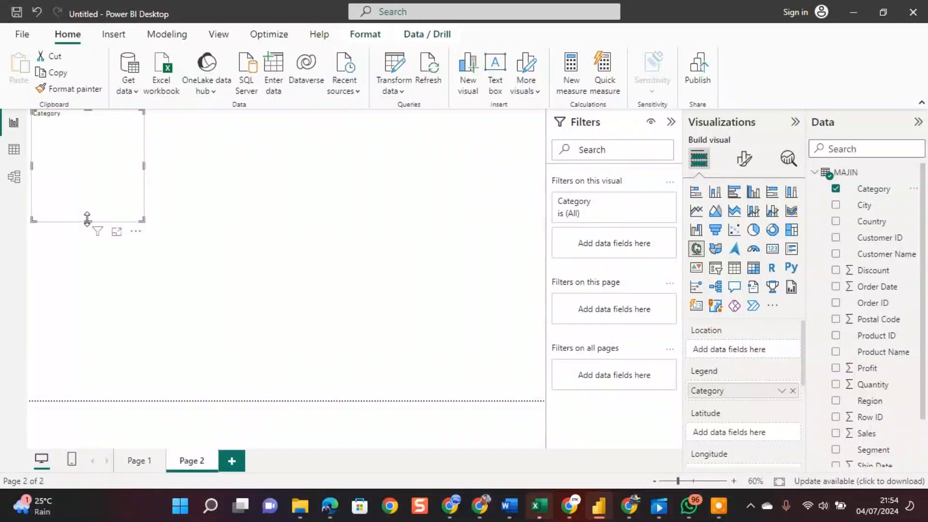
left_click_drag(87, 218, 90, 288)
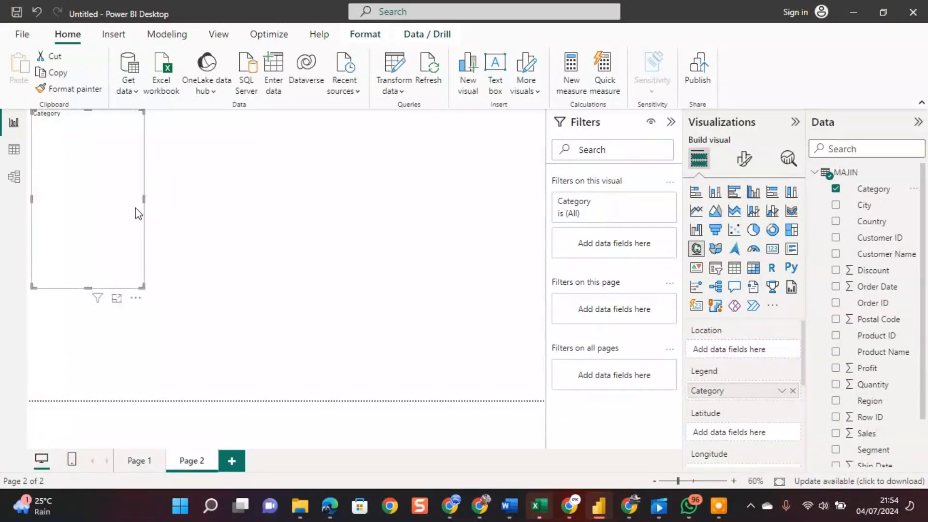
left_click_drag(144, 199, 203, 199)
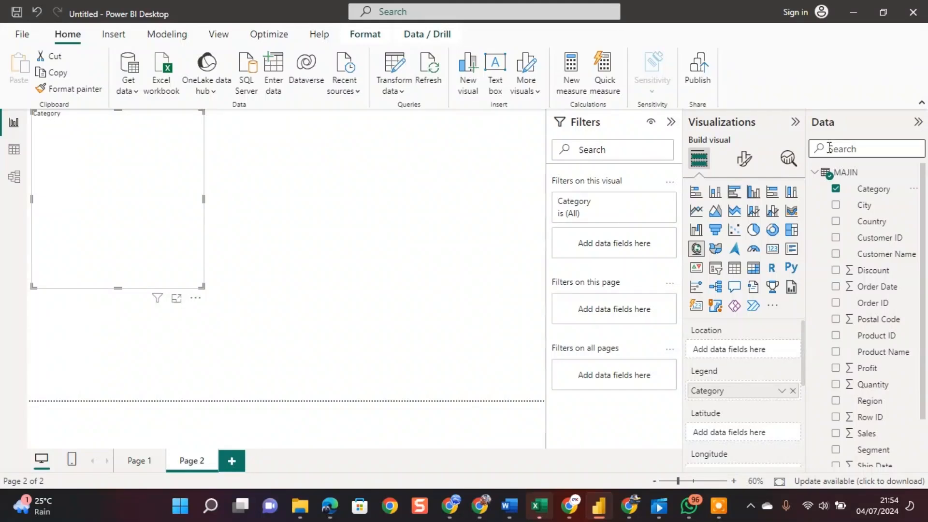
left_click(836, 190)
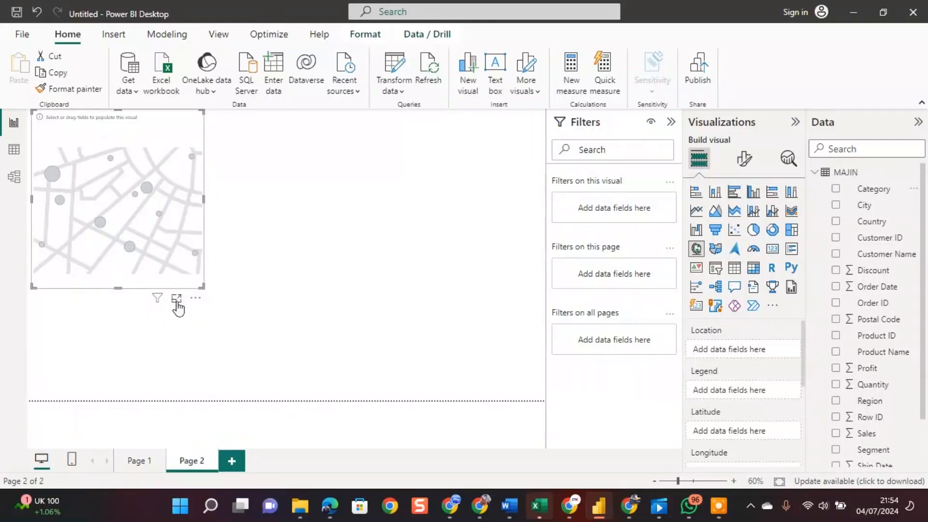
left_click(195, 299)
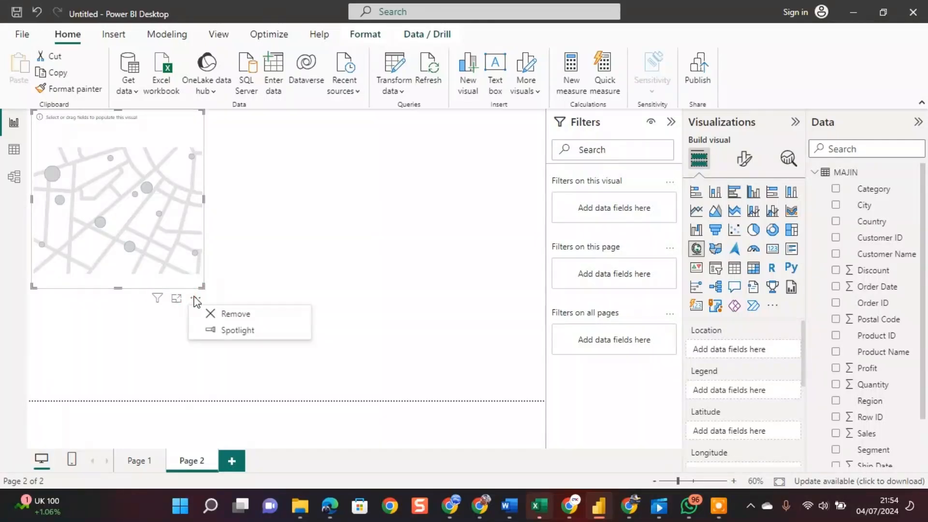
left_click(221, 314)
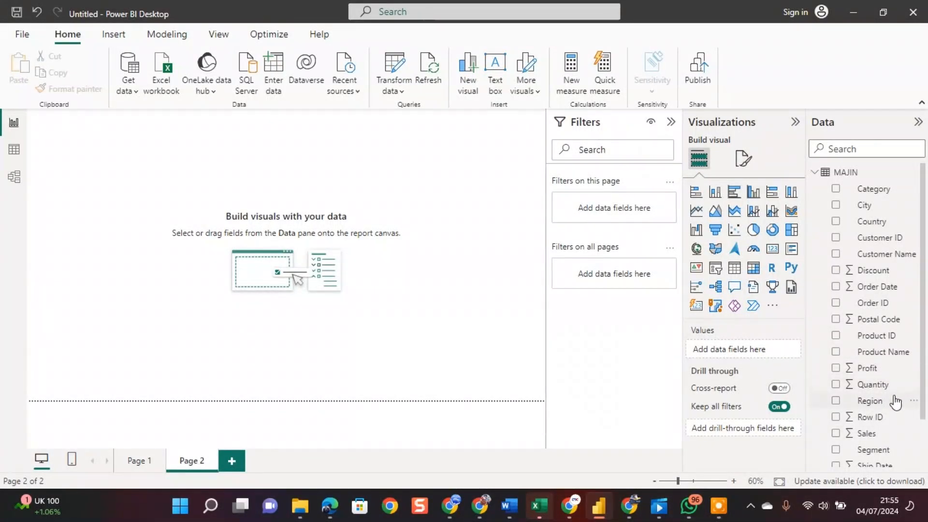
Create a column chart of Sales by Region on Page 2, enlarge it in both directions and centre it on the page.
left_click(836, 433)
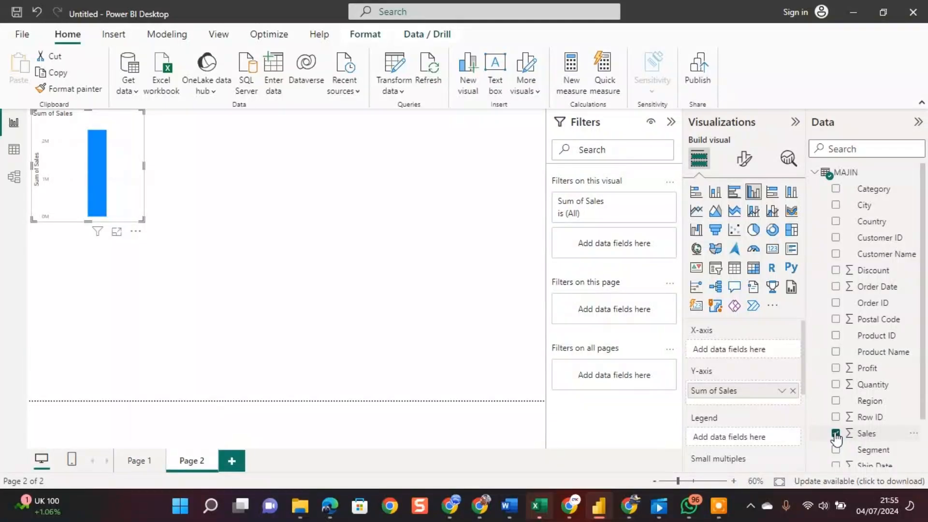
left_click(835, 401)
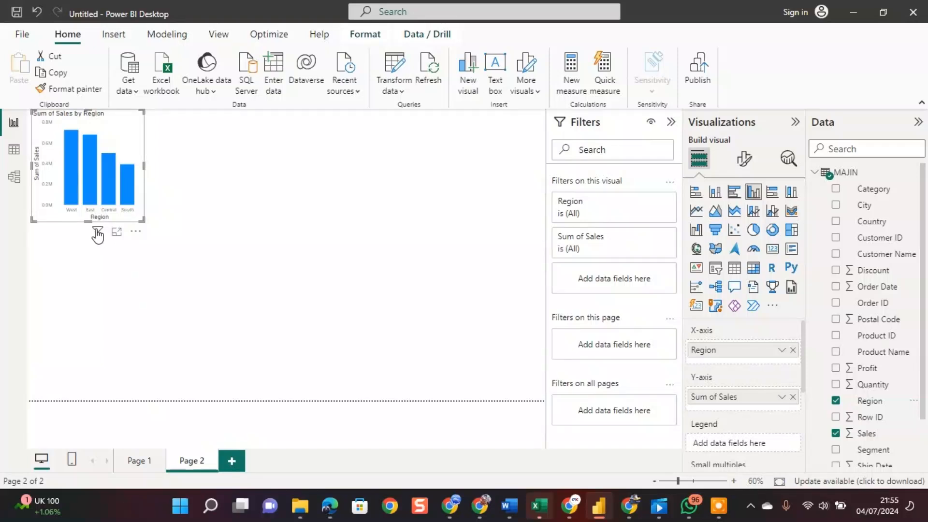
left_click_drag(87, 222, 95, 361)
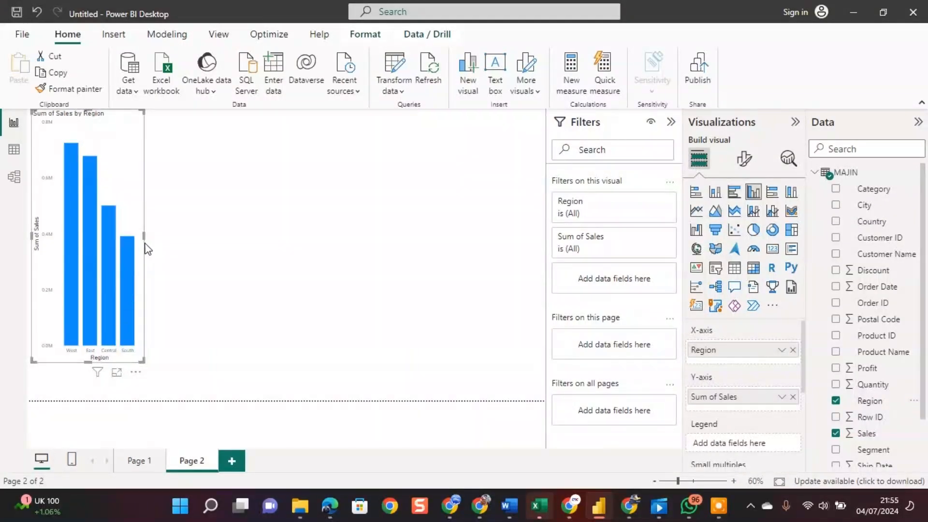
left_click_drag(202, 236, 419, 269)
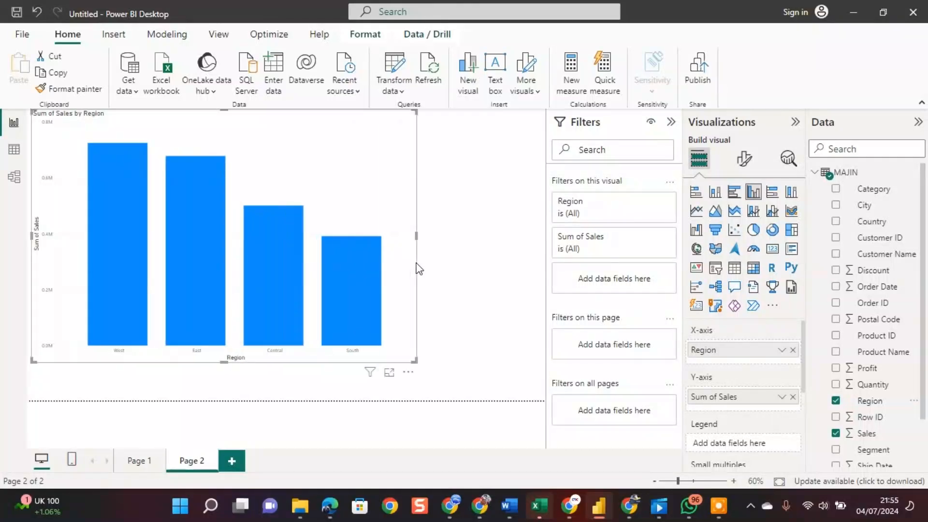
left_click_drag(261, 172, 323, 199)
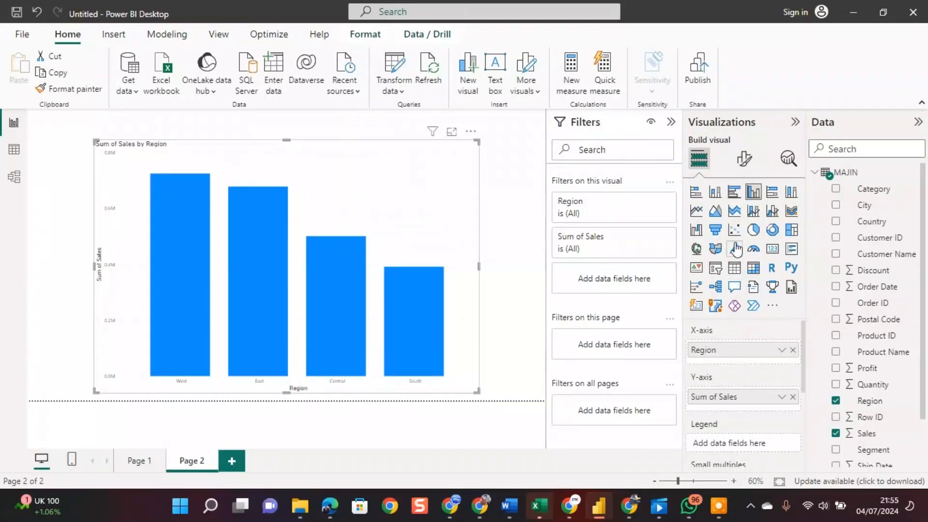
Convert the Sales by Region column chart to a treemap and review its field wells and the remaining data fields.
left_click(791, 230)
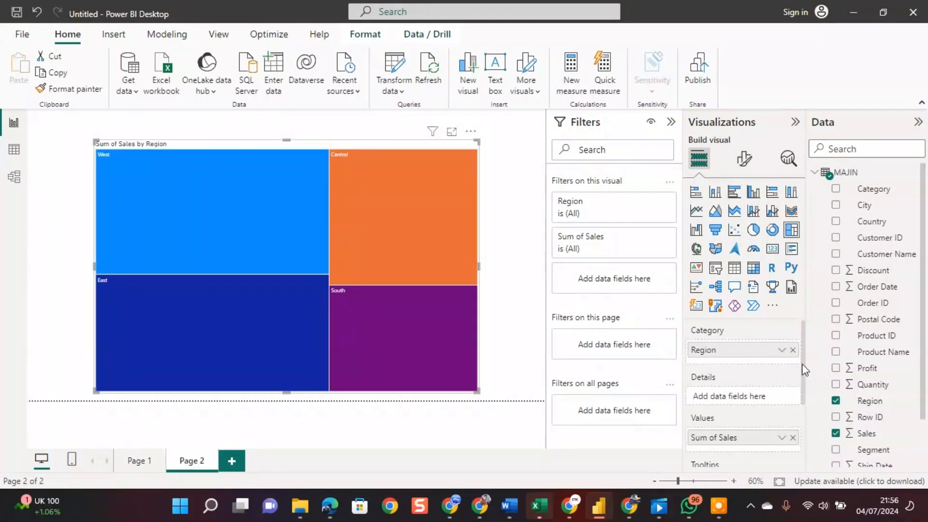
mouse_move(805, 370)
left_mouse_down()
mouse_move(806, 435)
mouse_move(798, 384)
left_mouse_up()
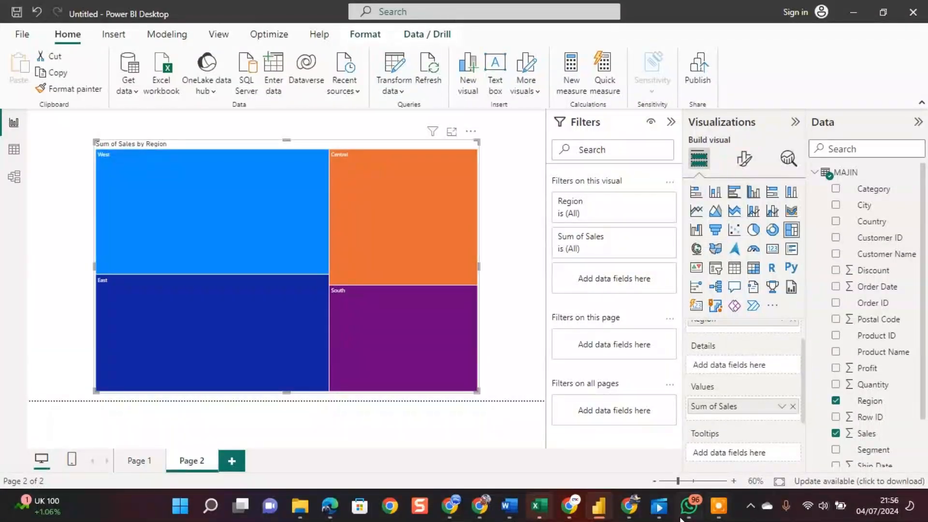
mouse_move(568, 507)
left_click_drag(924, 319, 926, 378)
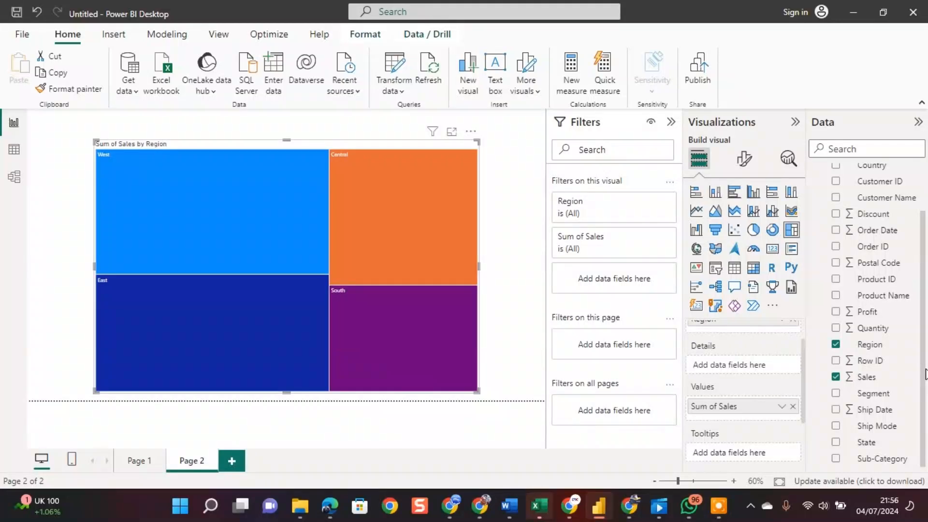
Add a third report page and create a column chart of Sales by Sub-Category on it.
left_click(233, 462)
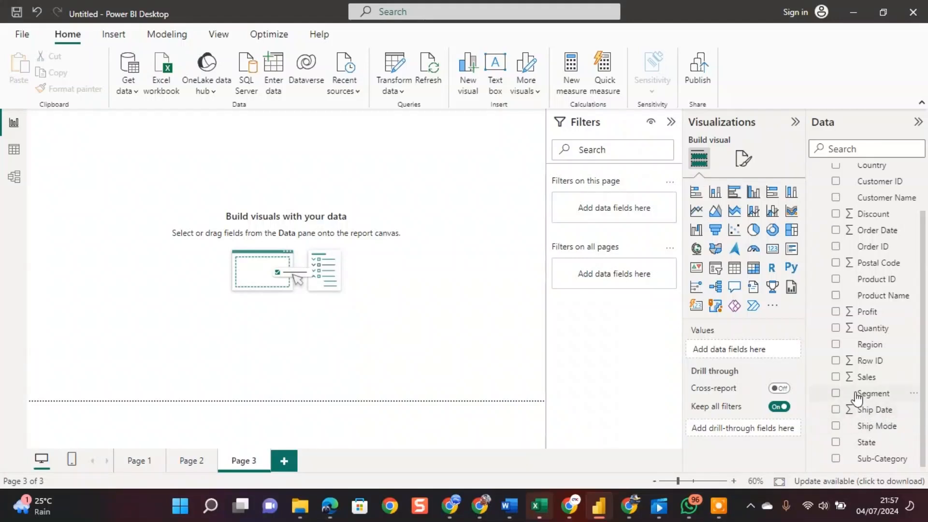
left_click(836, 378)
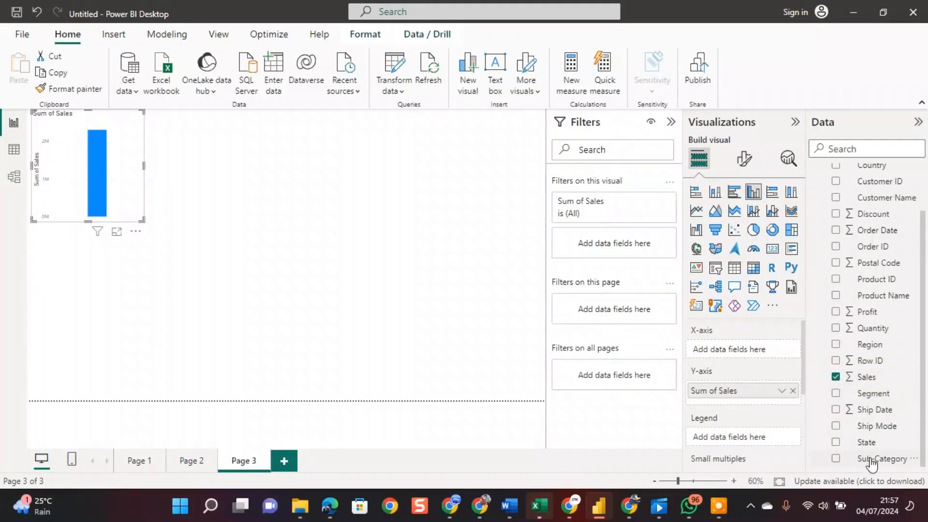
left_click(835, 459)
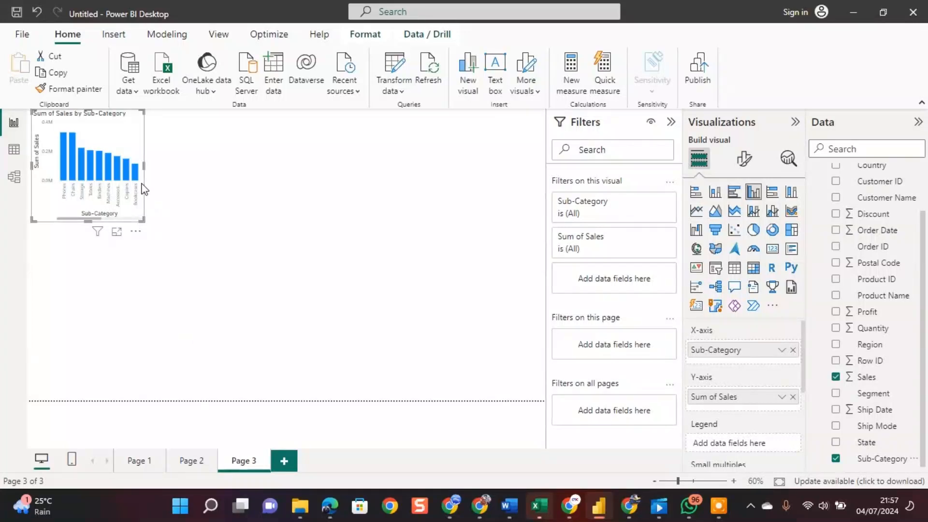
Enlarge and reposition the Sales by Sub-Category chart to fill most of Page 3, and check it in focus mode.
left_click_drag(144, 165, 419, 190)
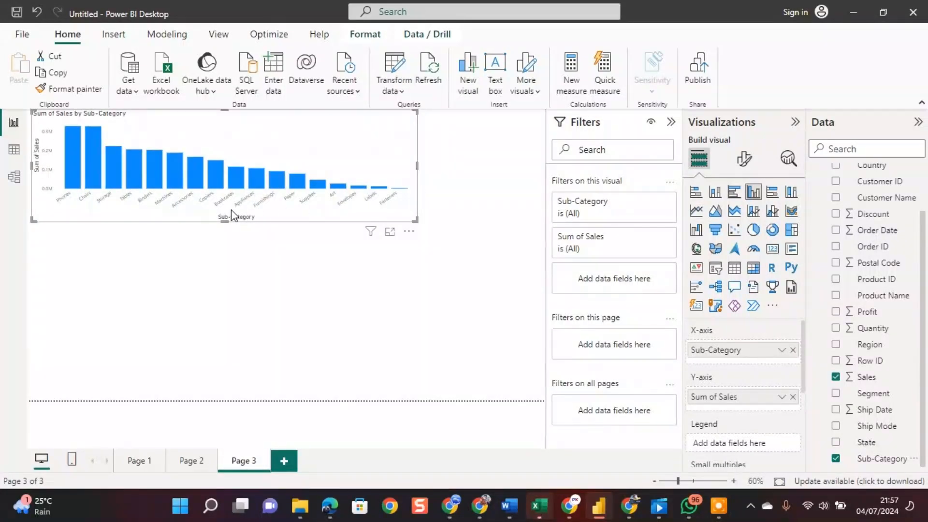
left_click_drag(222, 218, 240, 344)
left_click_drag(244, 169, 313, 199)
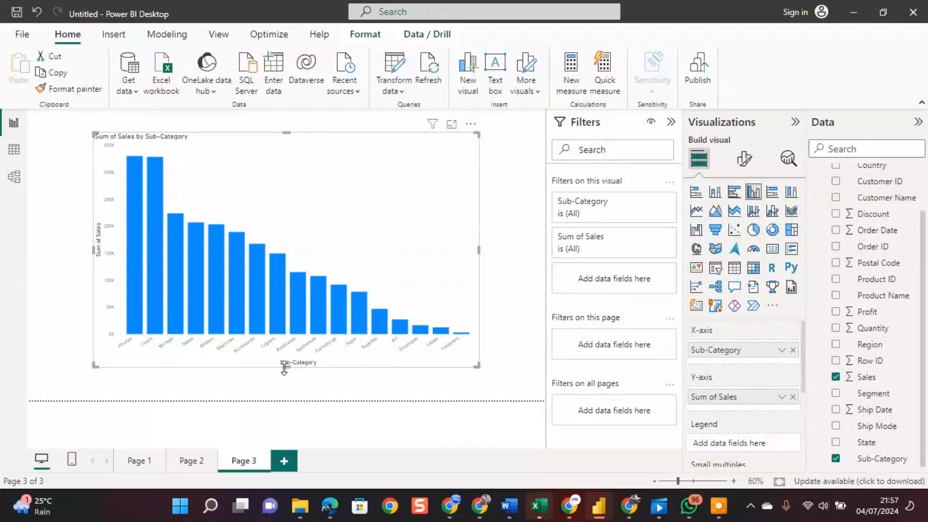
left_click_drag(285, 370, 285, 389)
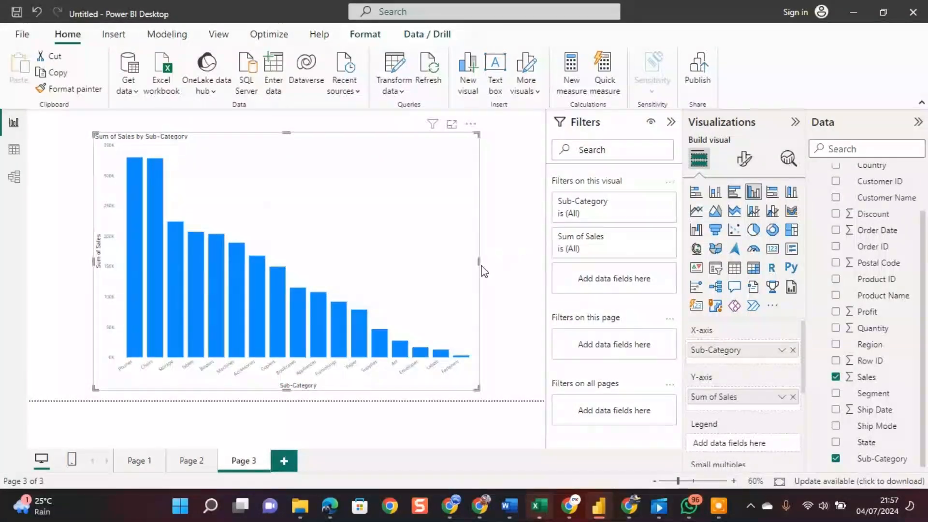
left_click_drag(479, 260, 531, 260)
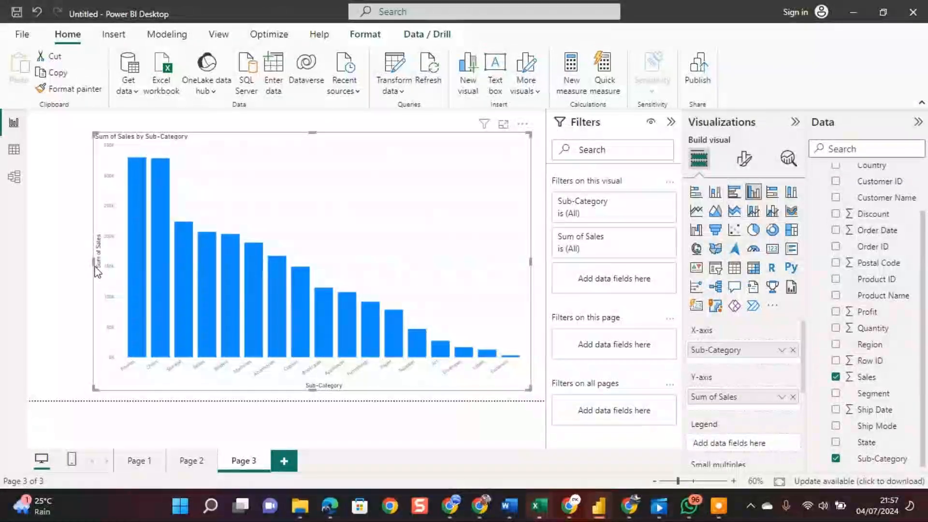
left_click_drag(94, 261, 52, 262)
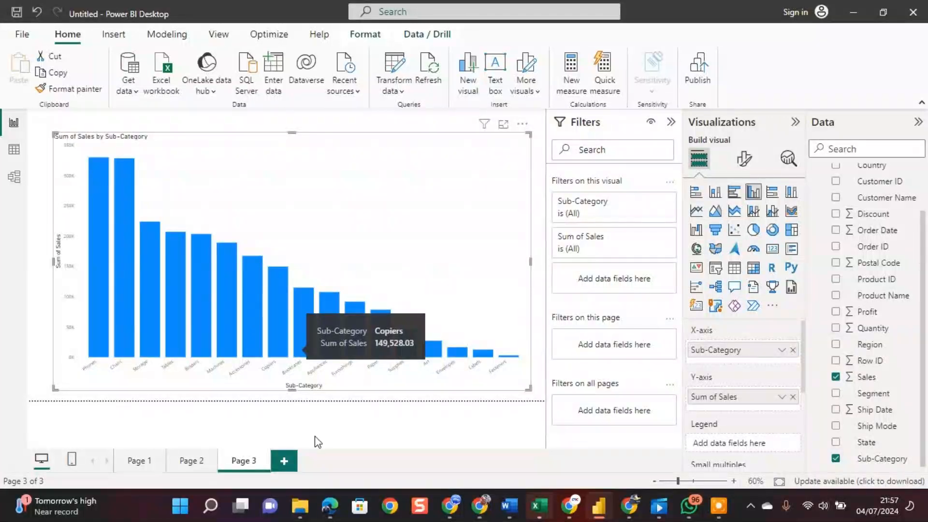
left_click(504, 125)
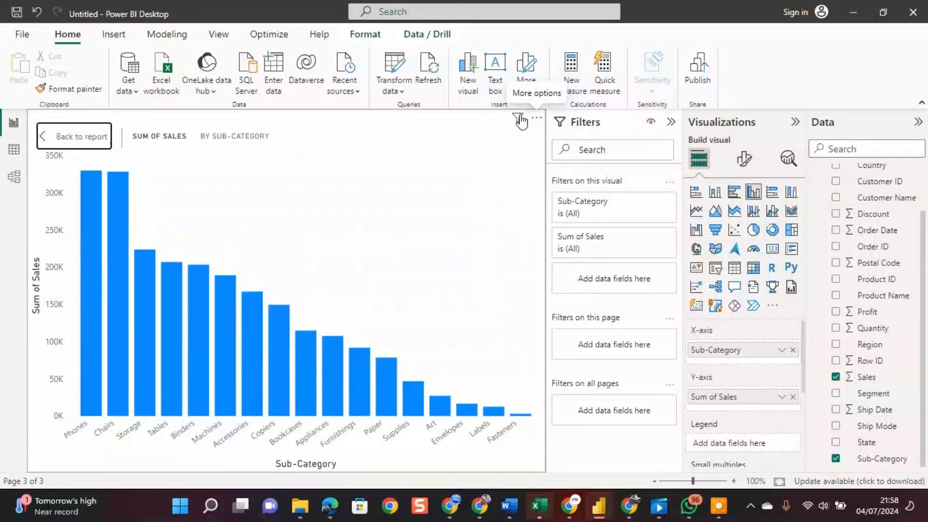
left_click(71, 136)
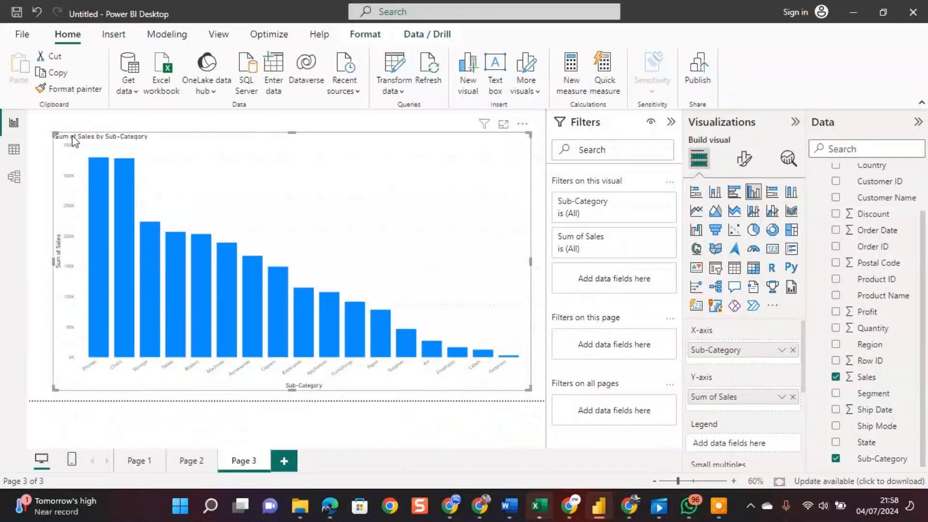
Sort the Sales by Sub-Category chart's axis by Sub-Category in ascending order.
left_click(522, 125)
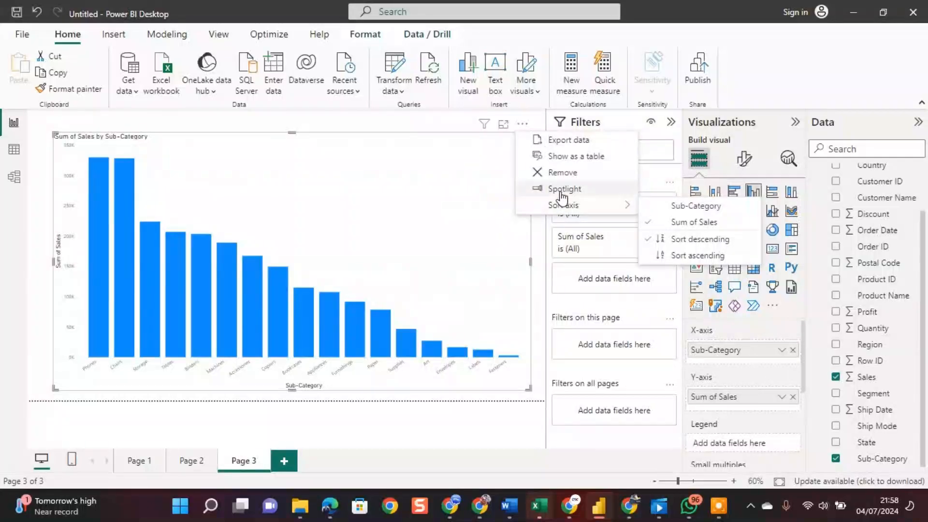
mouse_move(564, 205)
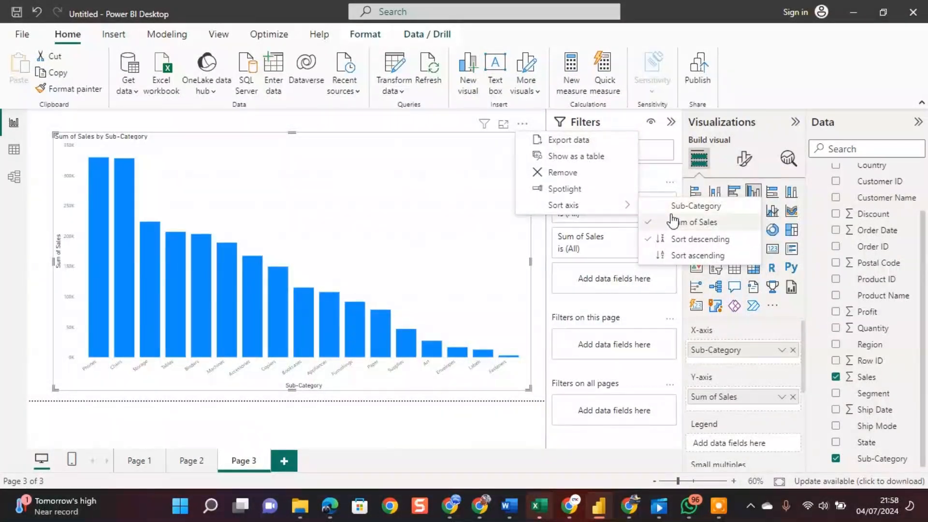
left_click(663, 203)
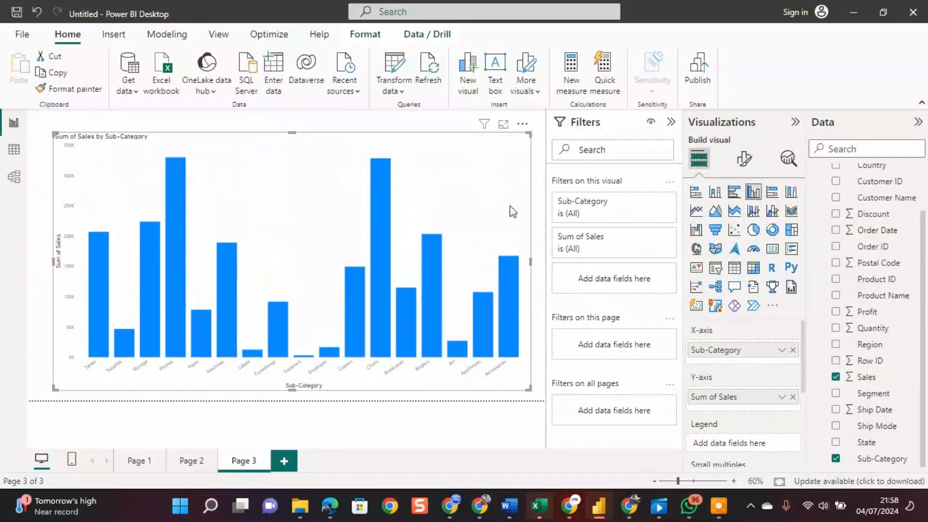
left_click(522, 124)
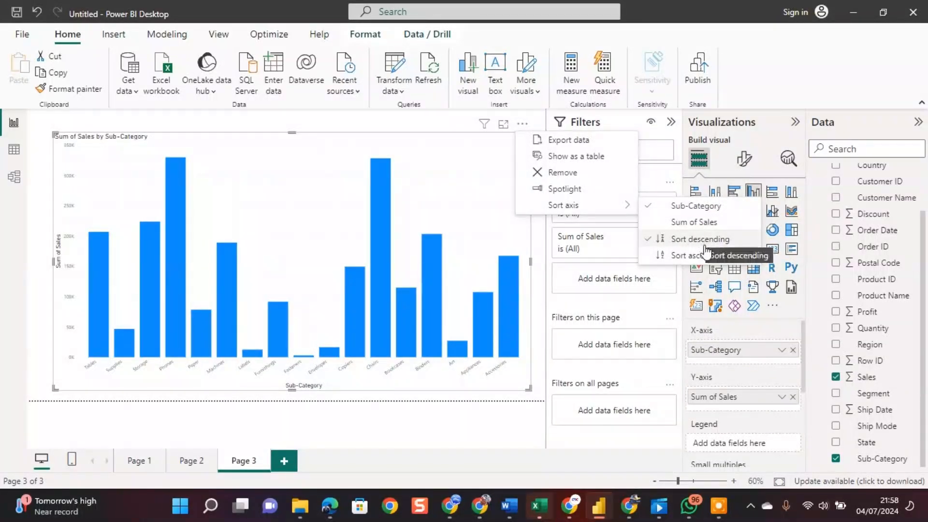
left_click(682, 259)
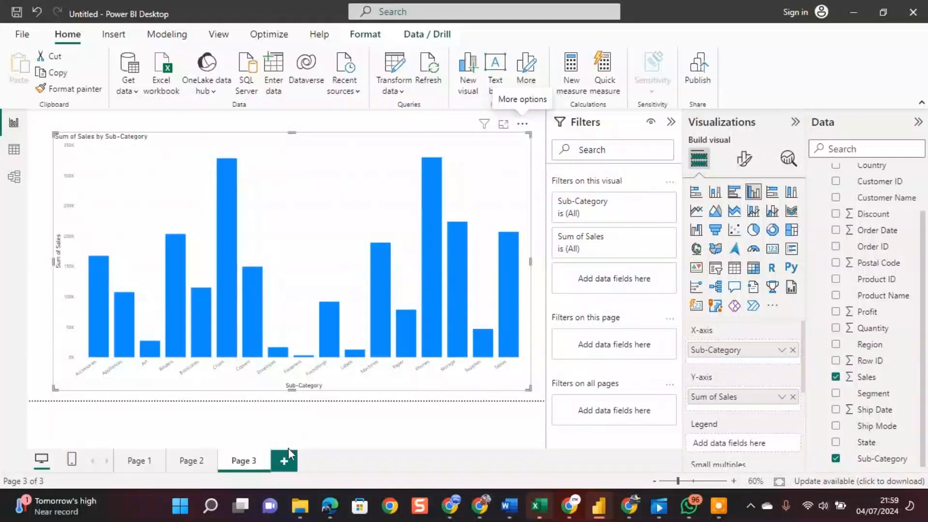
Add a fourth page to the report.
left_click(286, 463)
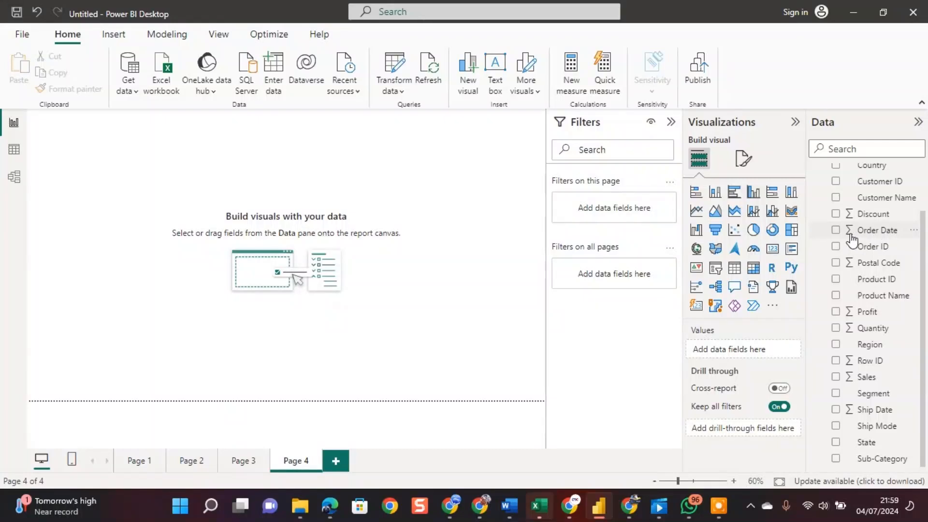
left_click(836, 229)
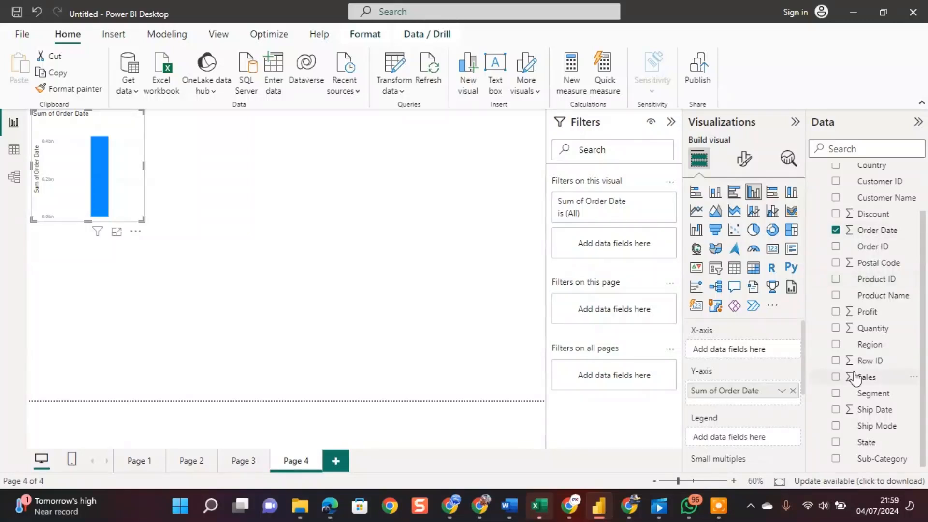
left_click(835, 377)
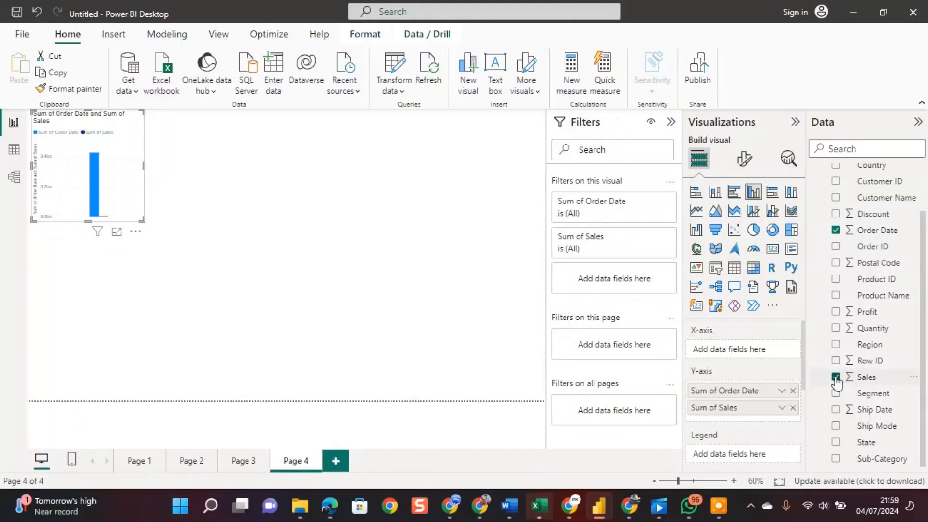
left_click(836, 377)
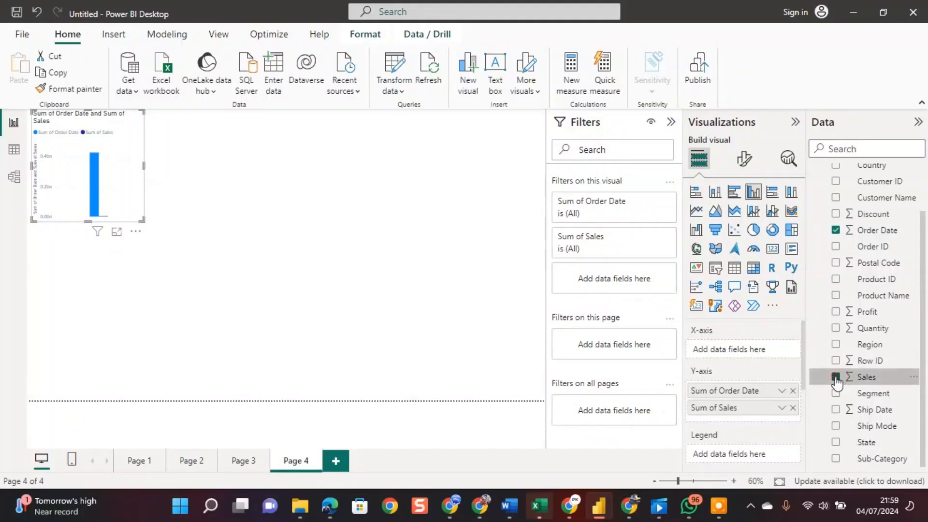
left_click(838, 230)
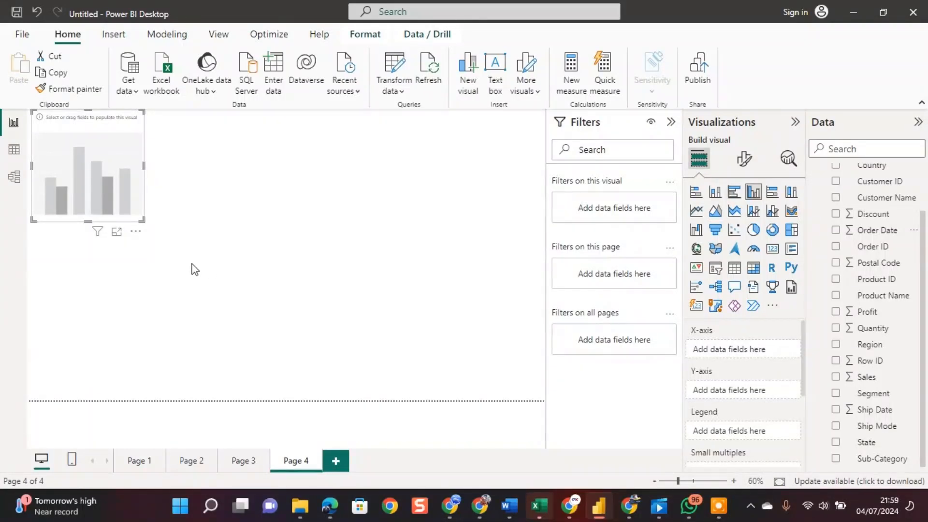
left_click(134, 230)
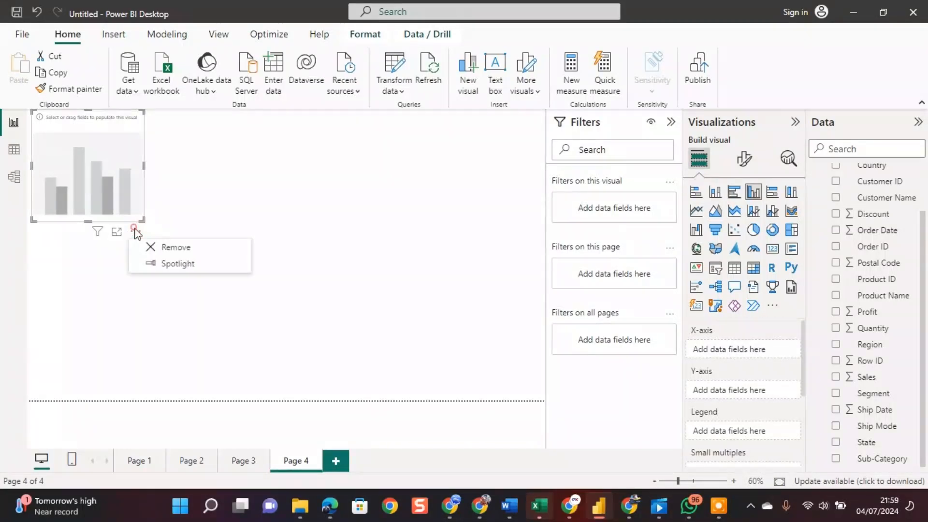
left_click(176, 246)
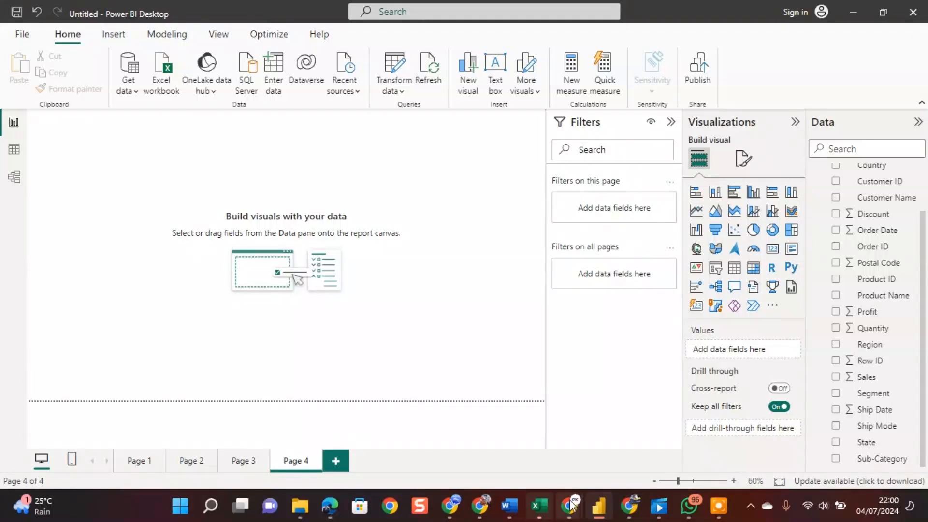
Examine the available data source connectors in the All, File, Microsoft Fabric, Power Platform, Azure, Online Services and Other categories of Get Data.
mouse_move(571, 506)
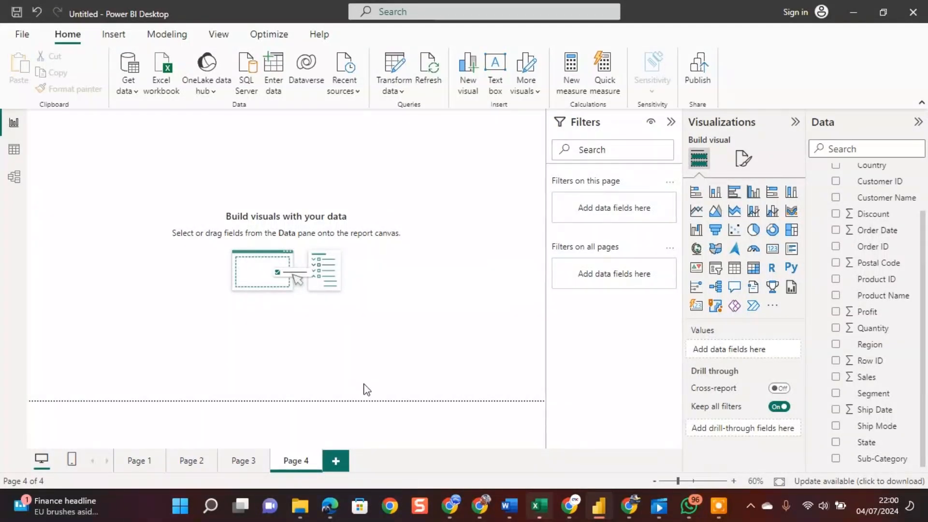
left_click(135, 91)
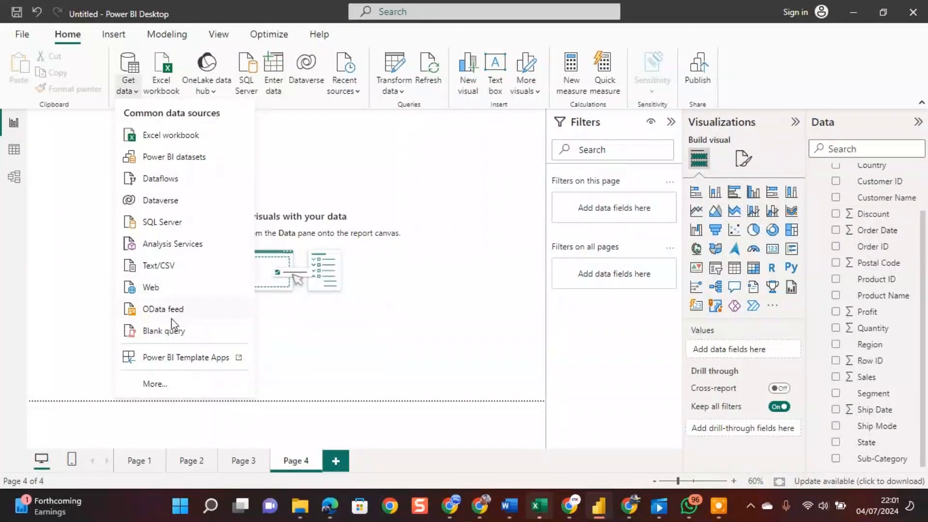
left_click(156, 384)
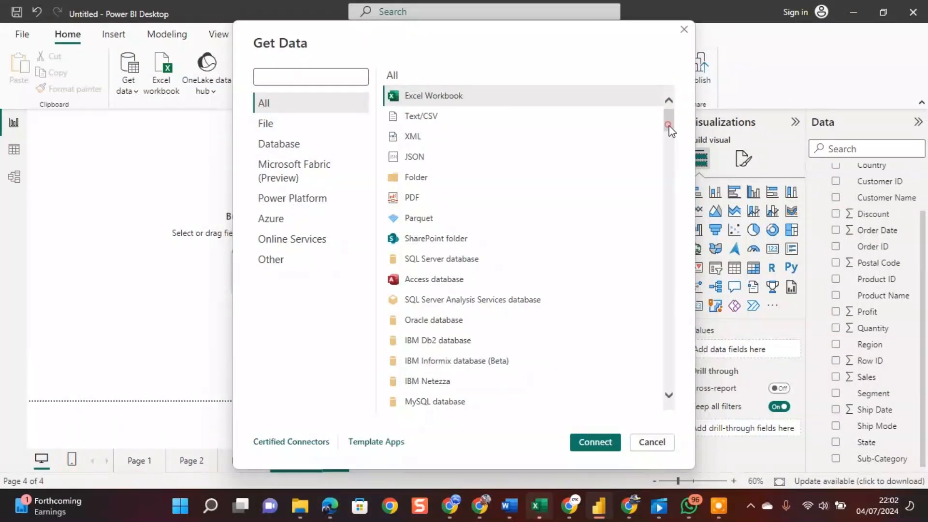
left_click_drag(669, 127, 681, 106)
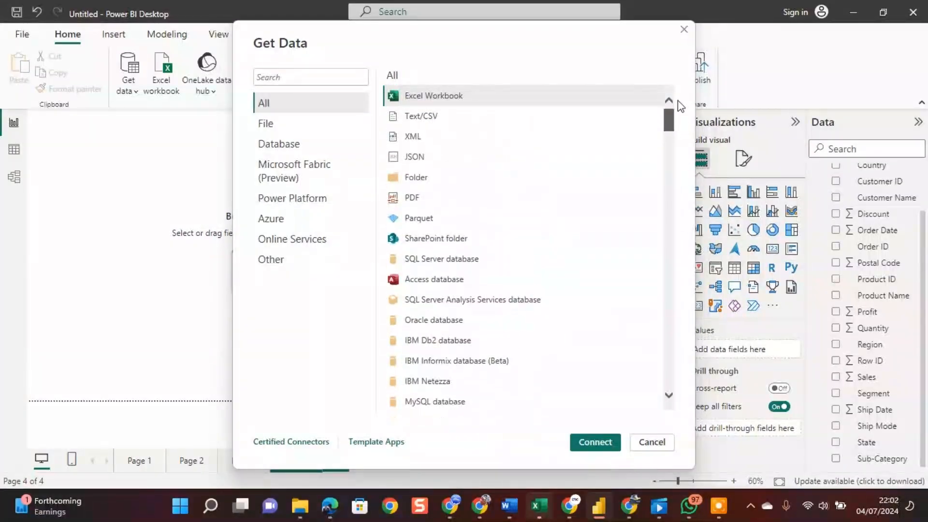
left_click(263, 124)
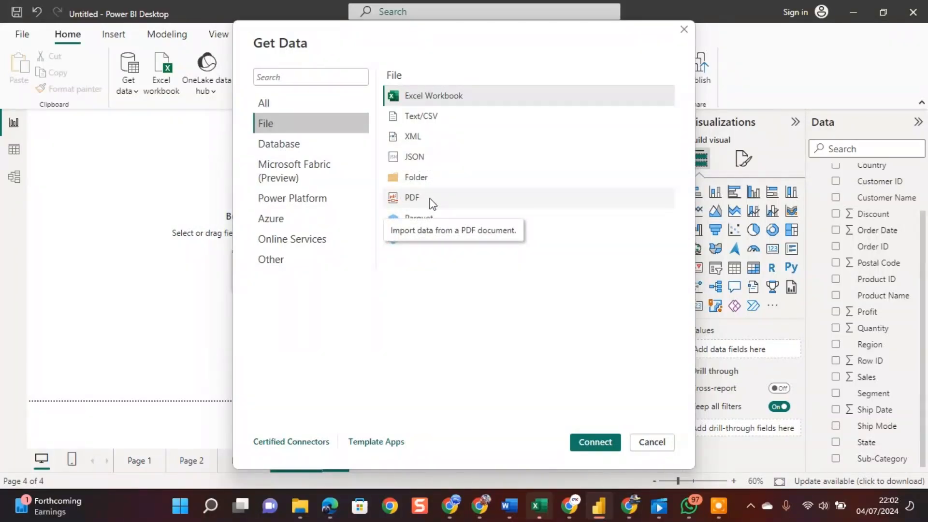
left_click(311, 173)
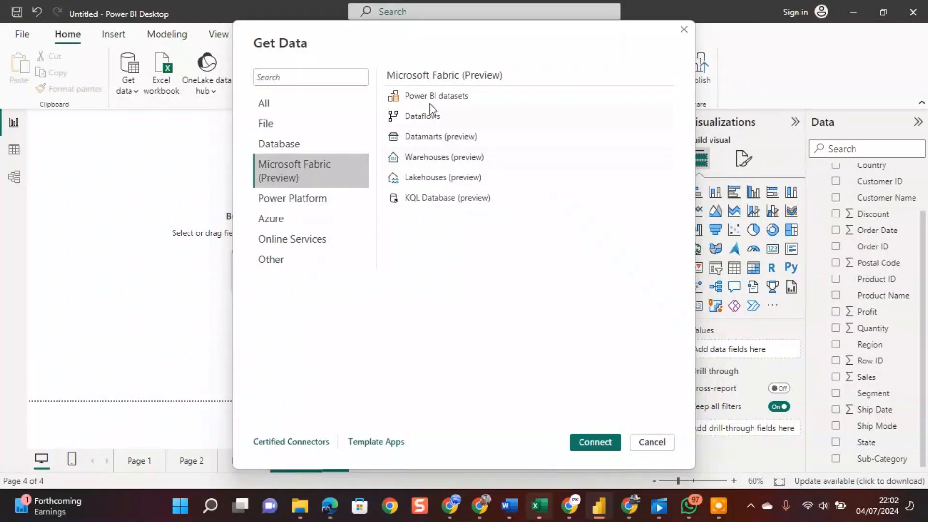
left_click(322, 198)
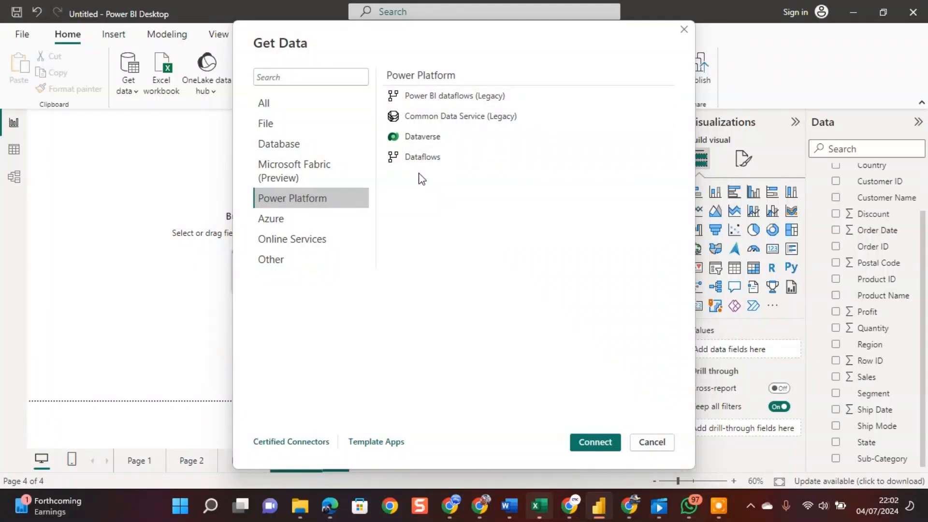
left_click(302, 222)
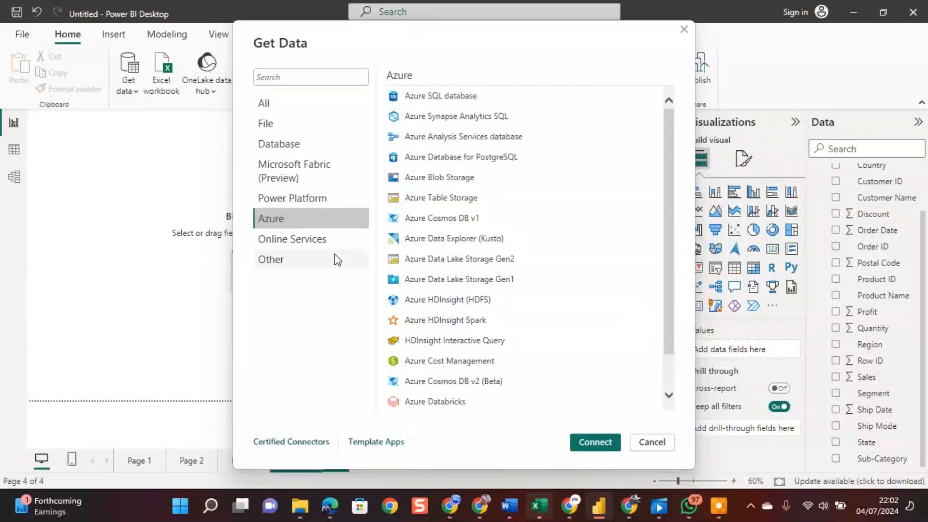
left_click(301, 243)
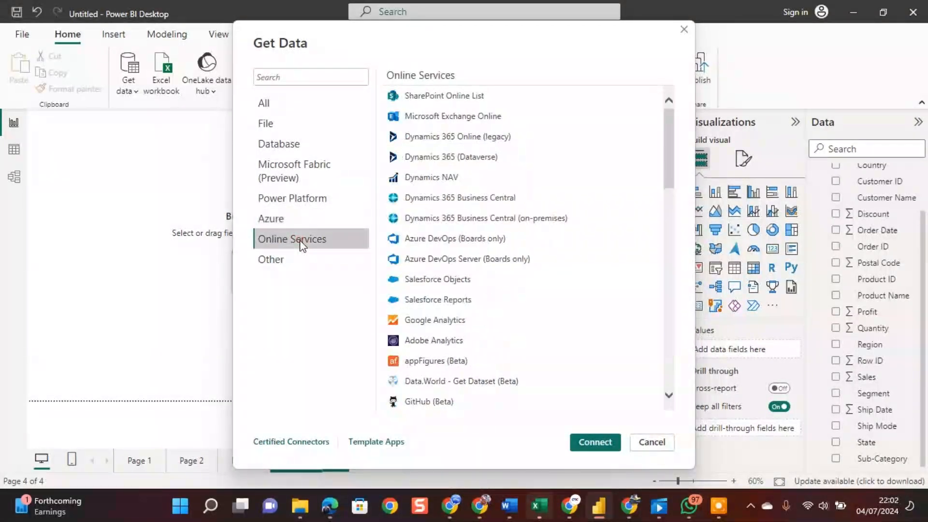
left_click(283, 264)
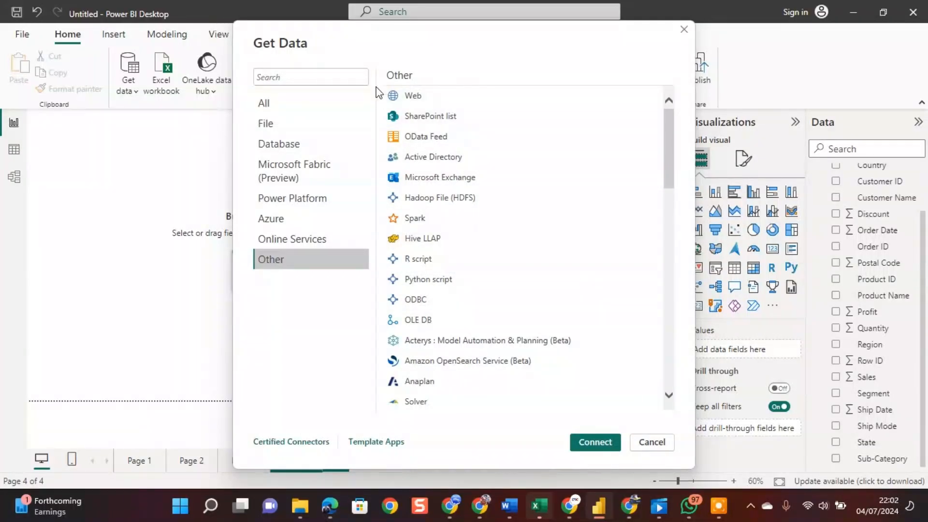
left_click(277, 124)
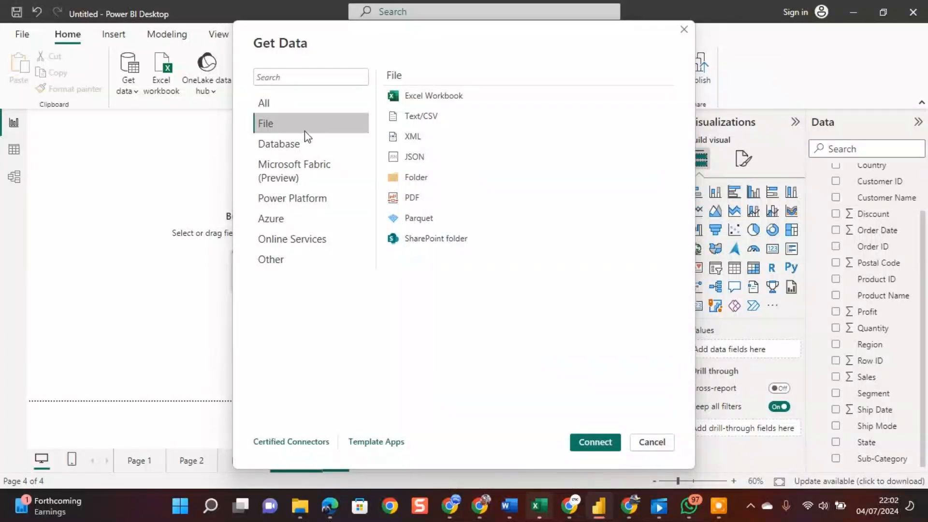